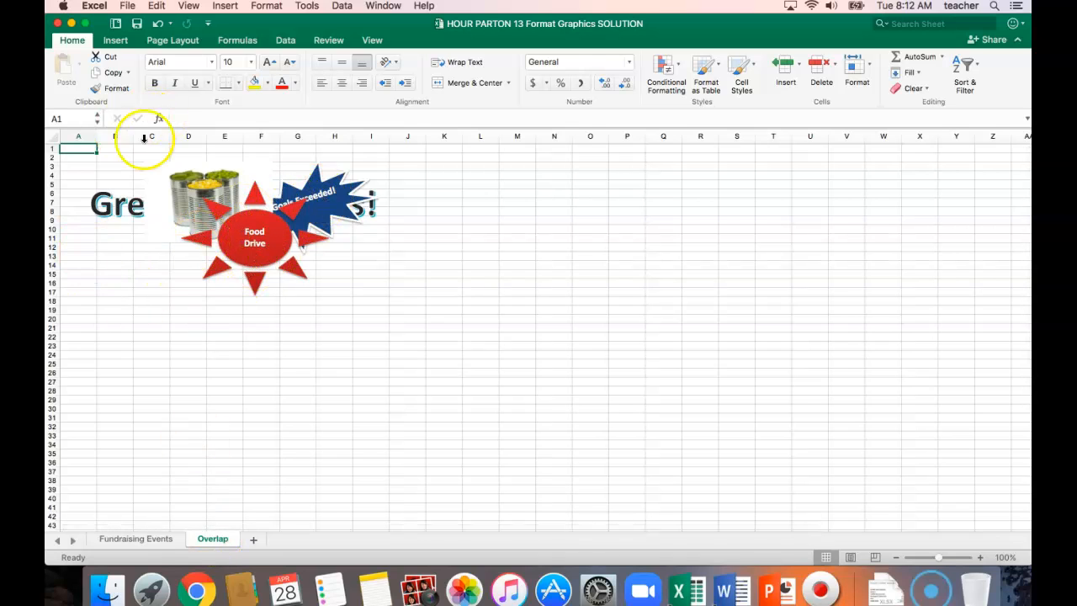
Bring the "Great Fundraisers!" WordArt on the Overlap sheet forward one level
left_click(113, 205)
left_click(78, 188)
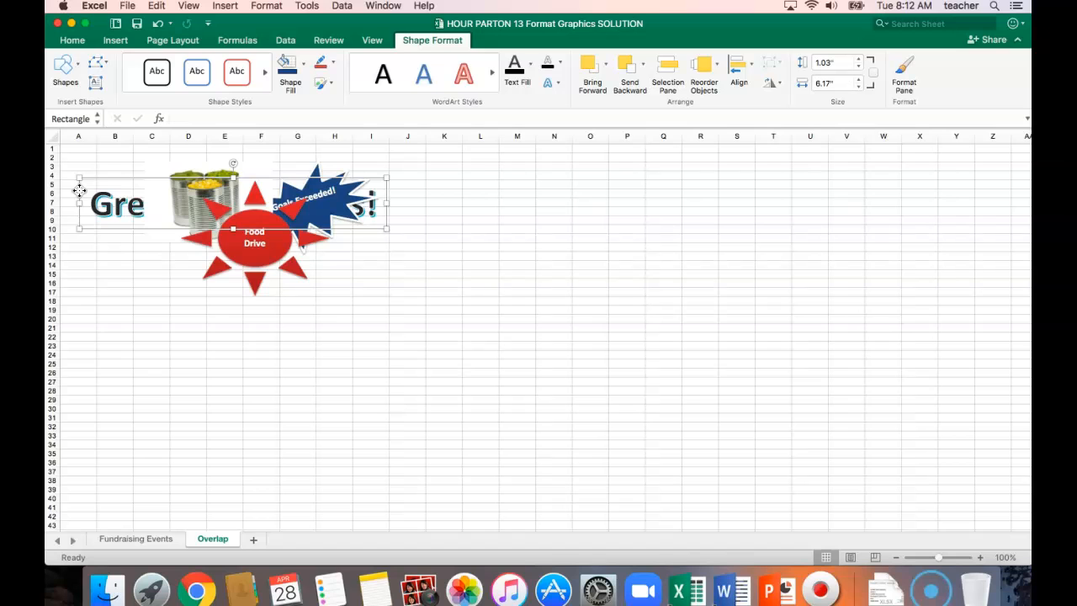
left_click(420, 44)
left_click(420, 43)
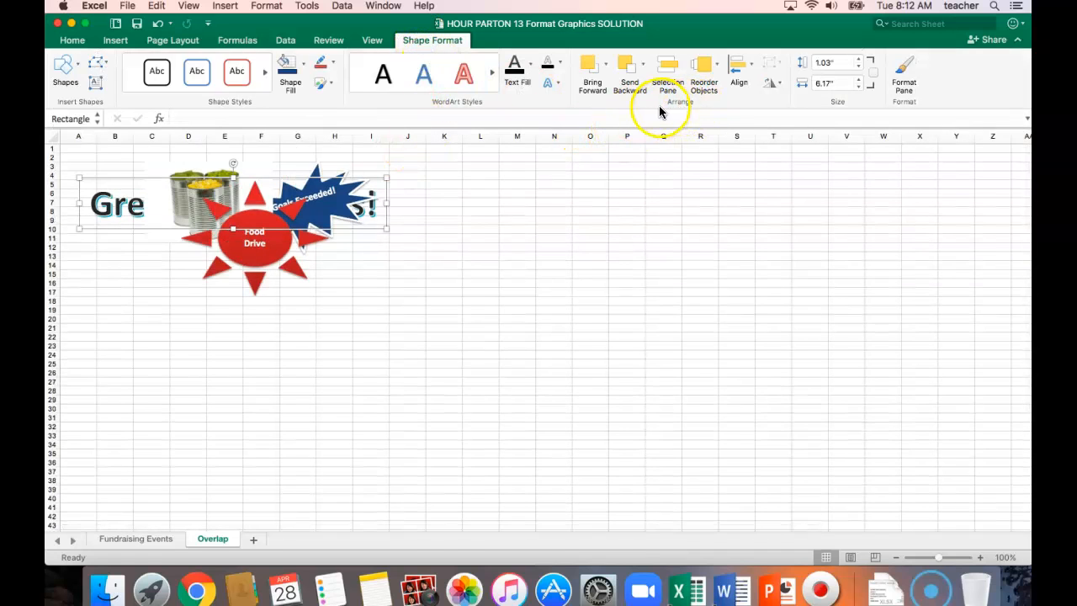
left_click(606, 64)
left_click(614, 90)
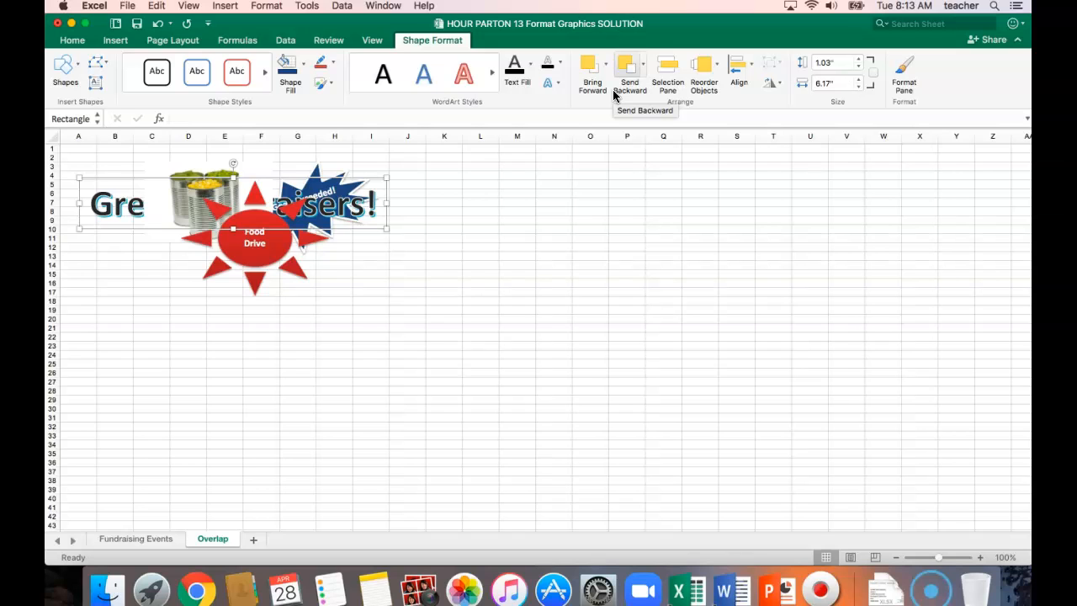
Bring the "Great Fundraisers!" WordArt to the front of all graphics and send it backward one level
scroll(337, 158, "right", 1)
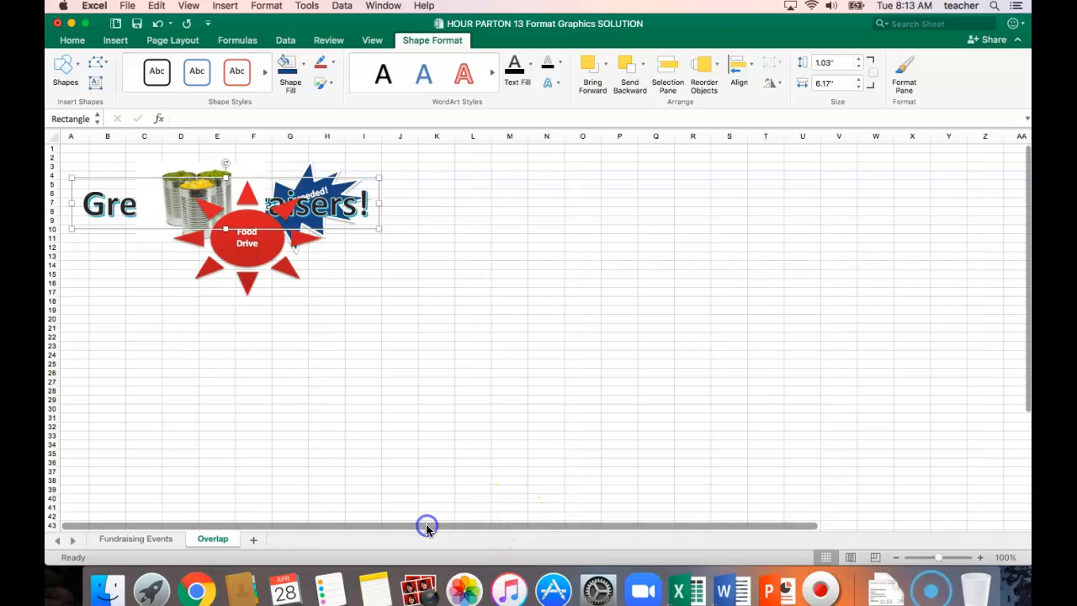
left_click(605, 64)
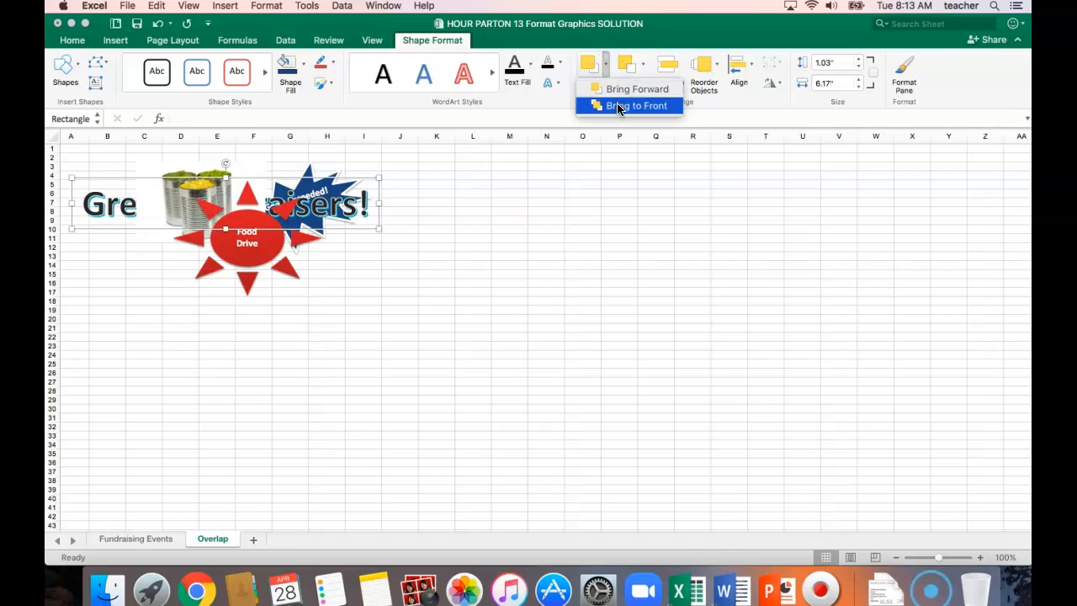
left_click(617, 107)
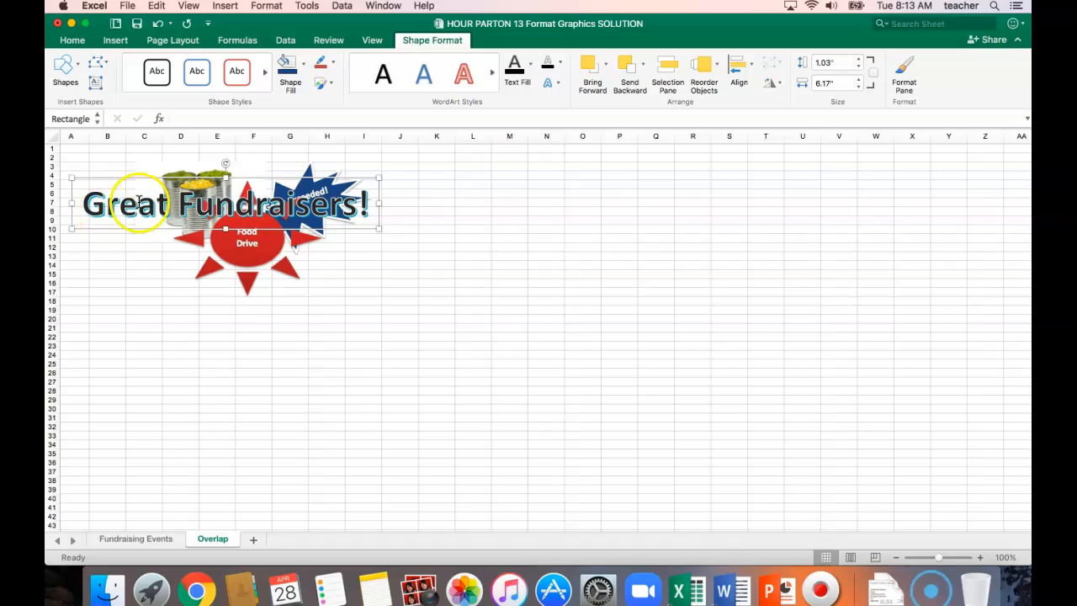
left_click(646, 64)
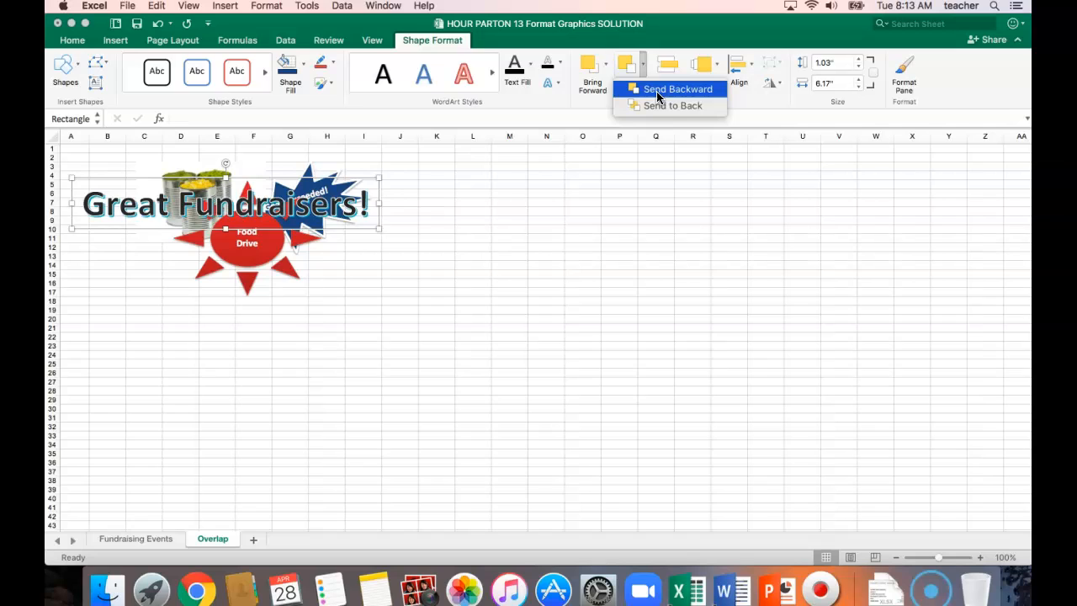
left_click(657, 94)
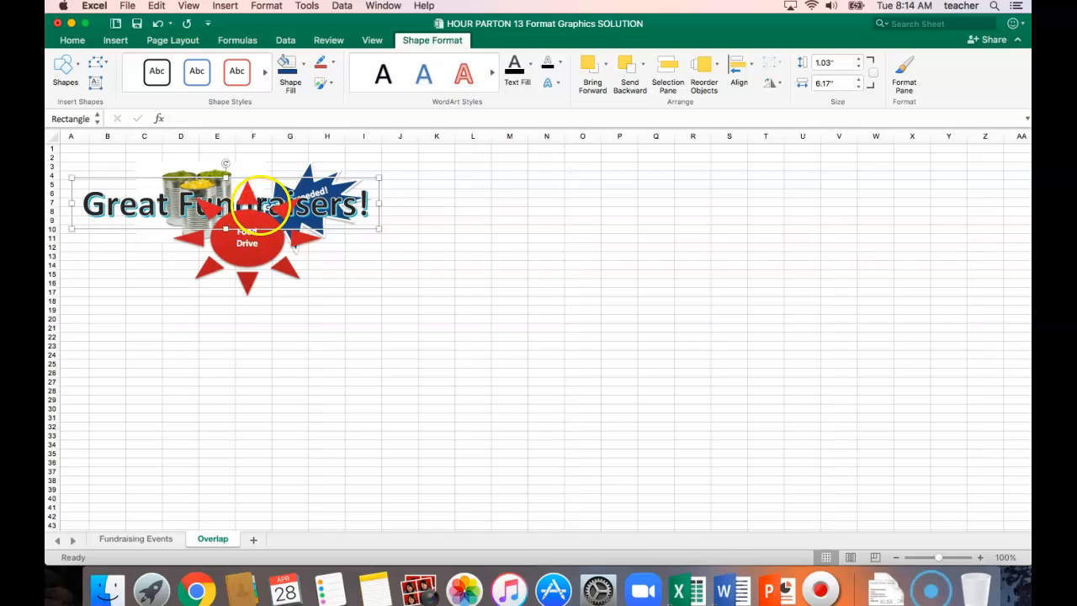
Save and close the Format Graphics workbook
left_click(137, 25)
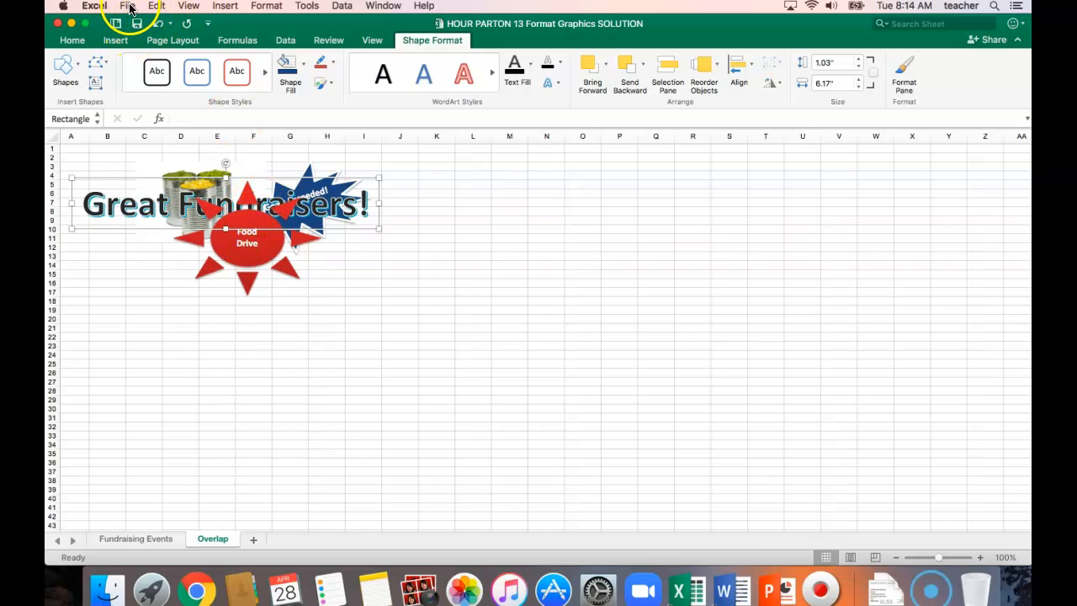
left_click(127, 6)
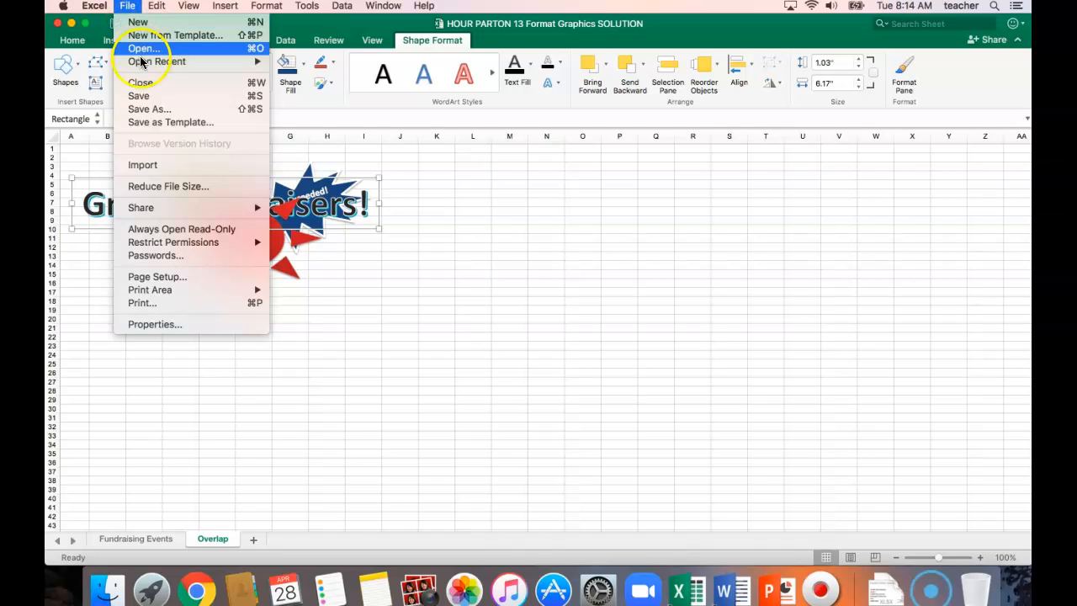
left_click(139, 84)
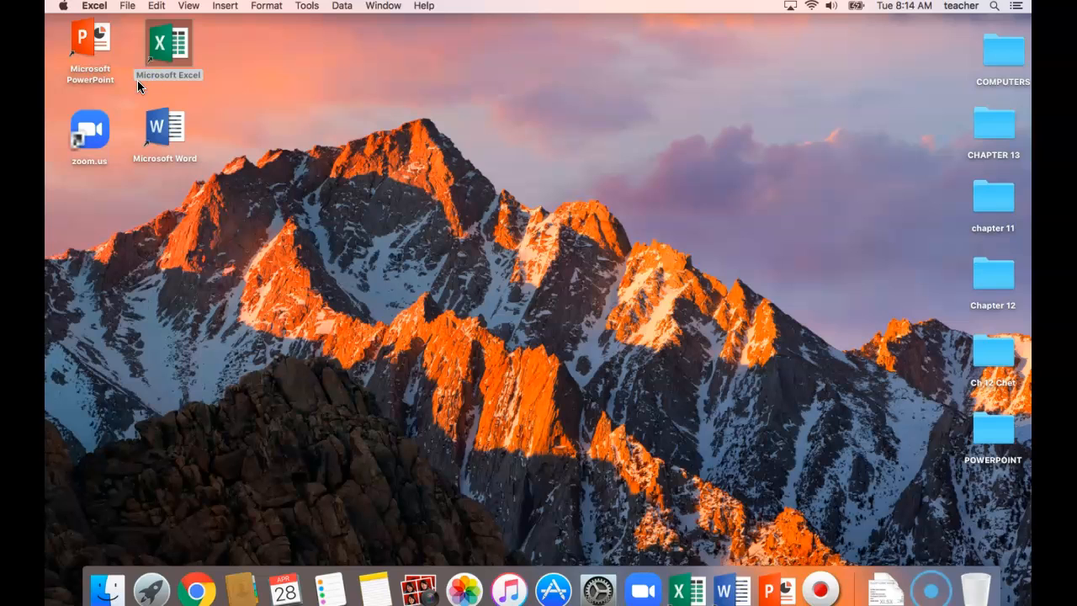
Open the workbook 13 Enhancements.xlsx from the CHAPTER 13 folder and enlarge its window to nearly fill the screen
left_click(130, 6)
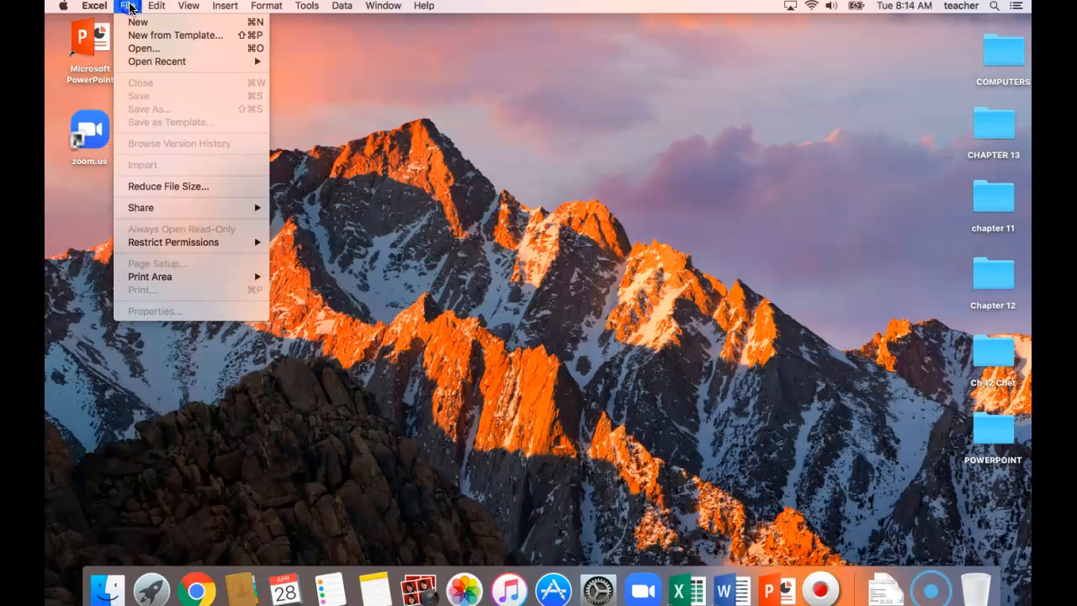
left_click(143, 50)
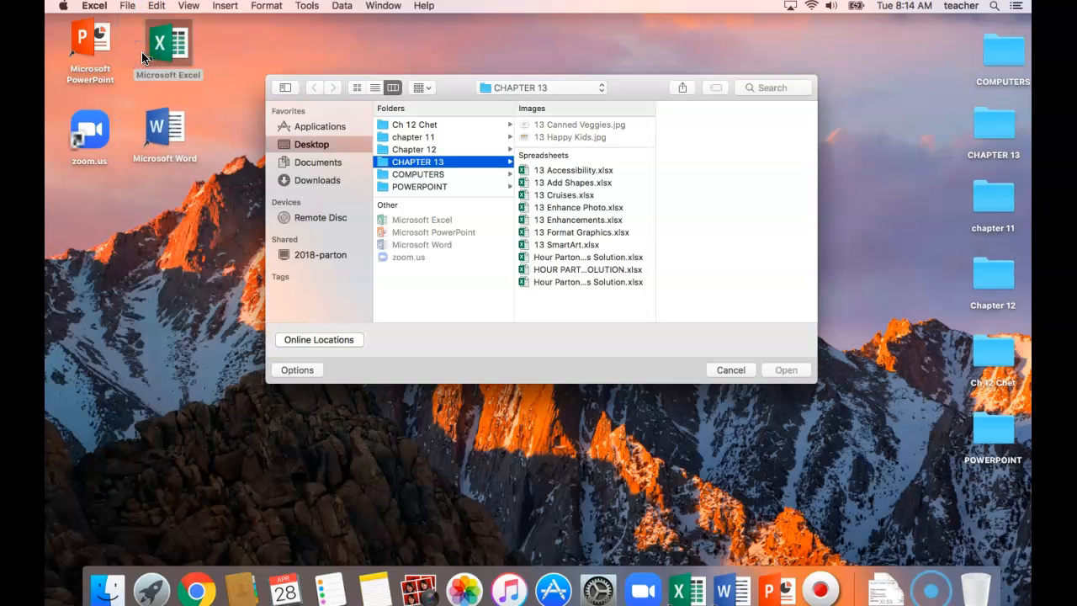
double_click(577, 222)
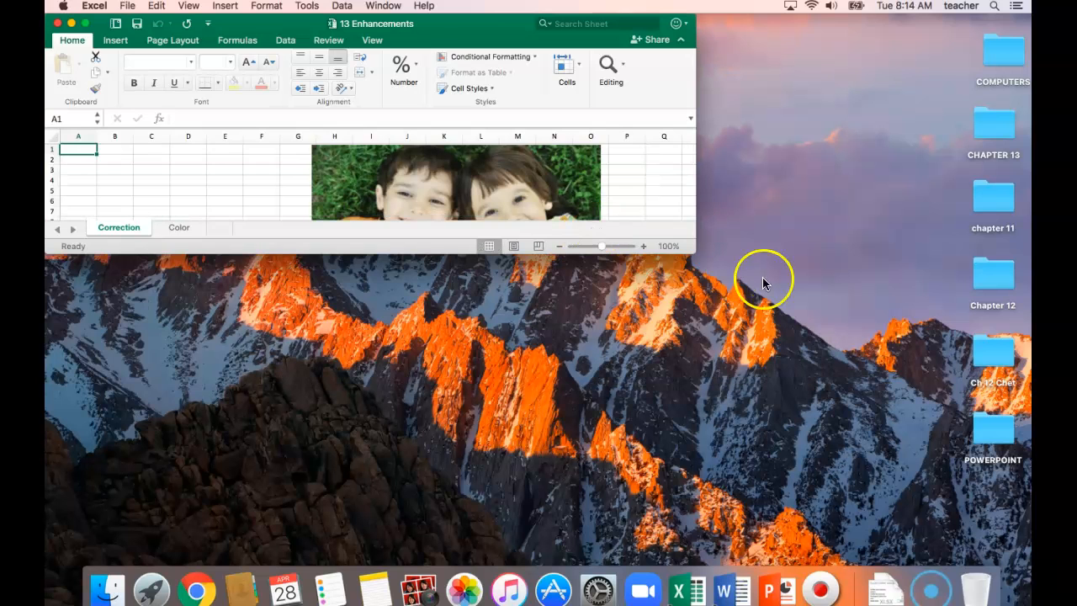
left_click_drag(696, 245, 1010, 552)
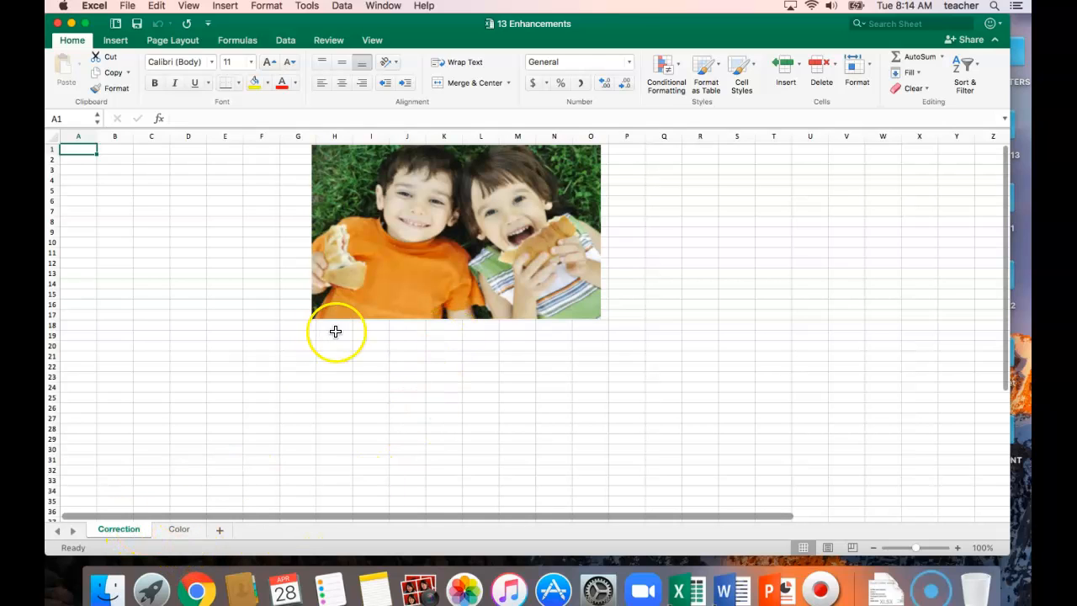
Apply the milder Soften correction preset to the picture of the two children on the Correction sheet
left_click(455, 243)
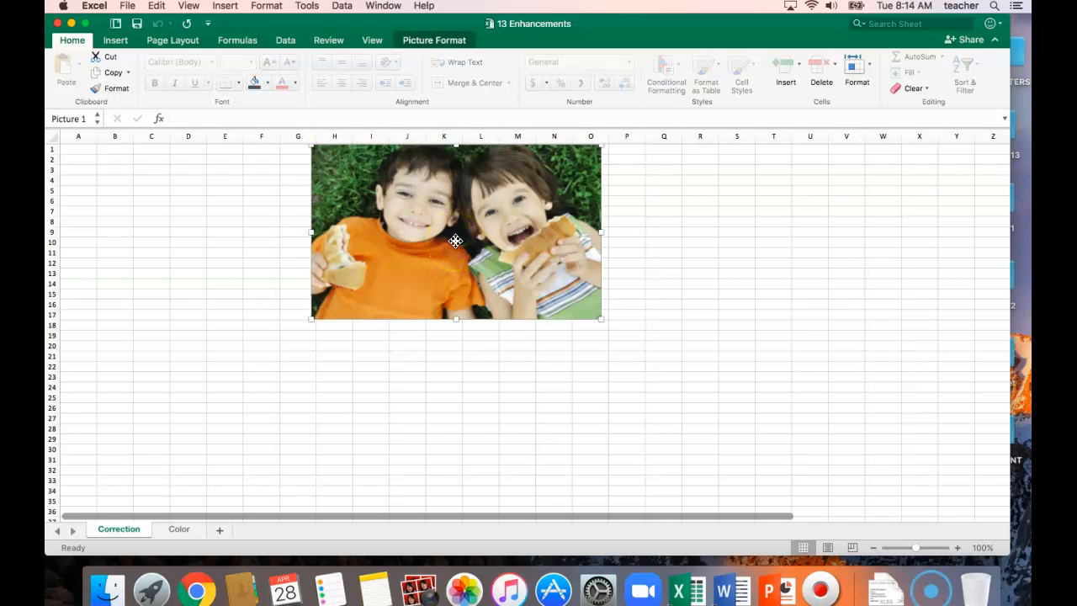
left_click(438, 47)
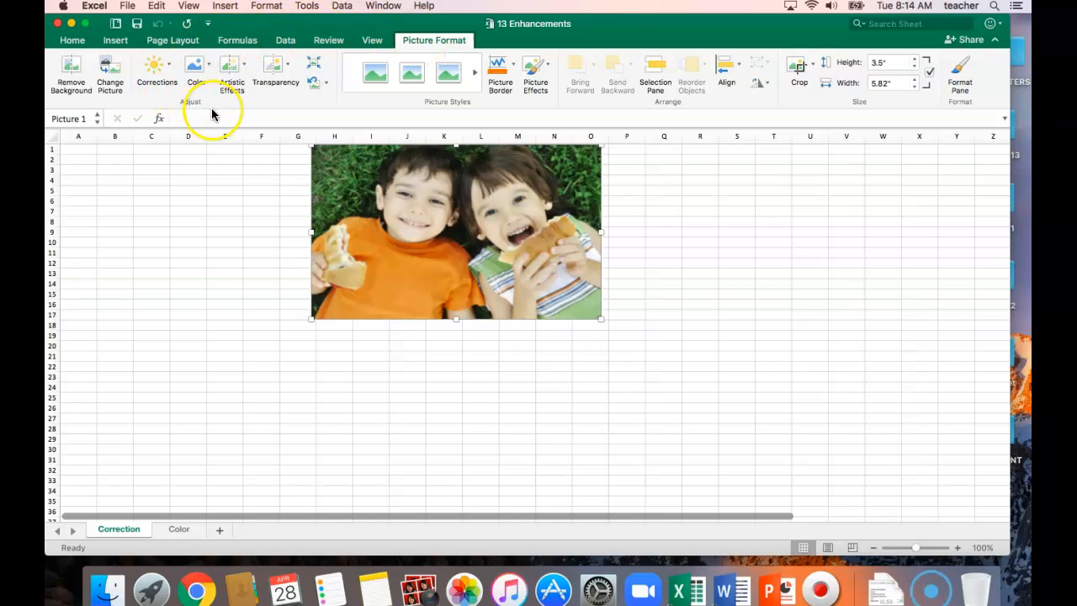
left_click(171, 67)
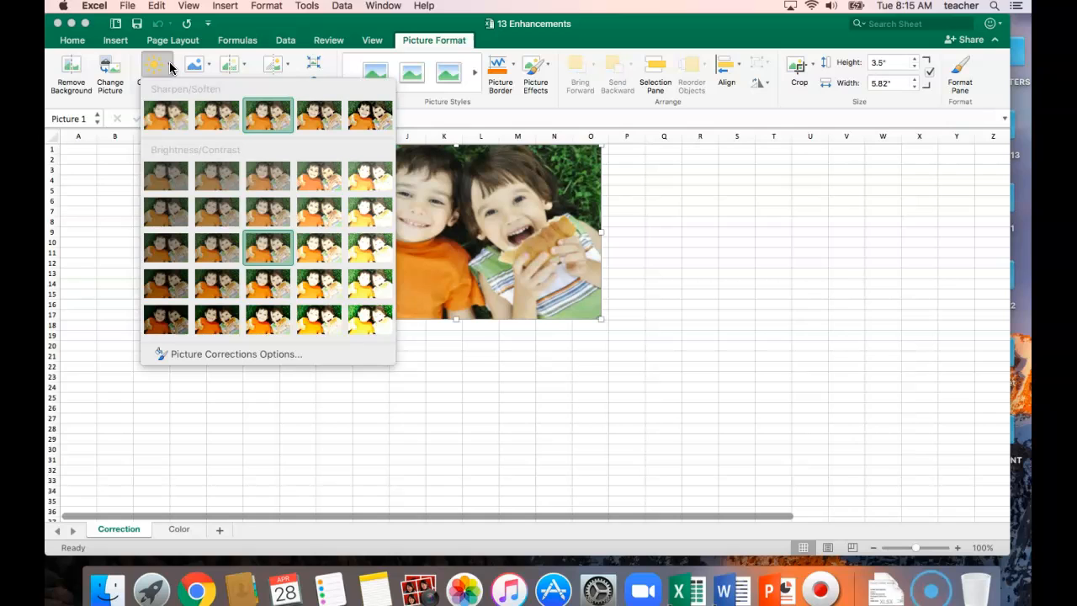
left_click(211, 124)
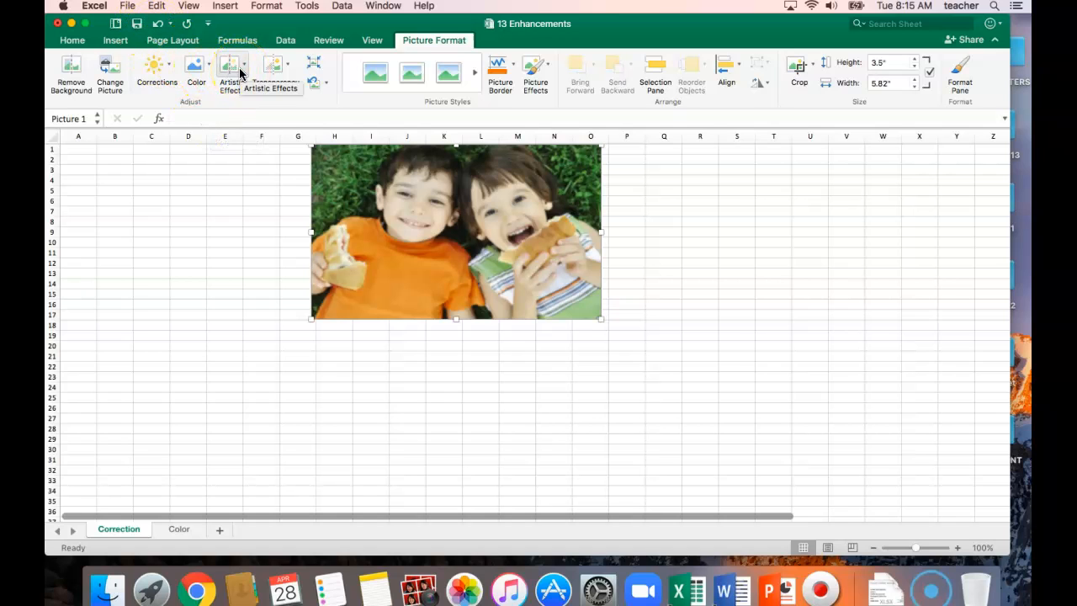
Apply the Sharpen: 50% correction to the picture of the two children
left_click(167, 65)
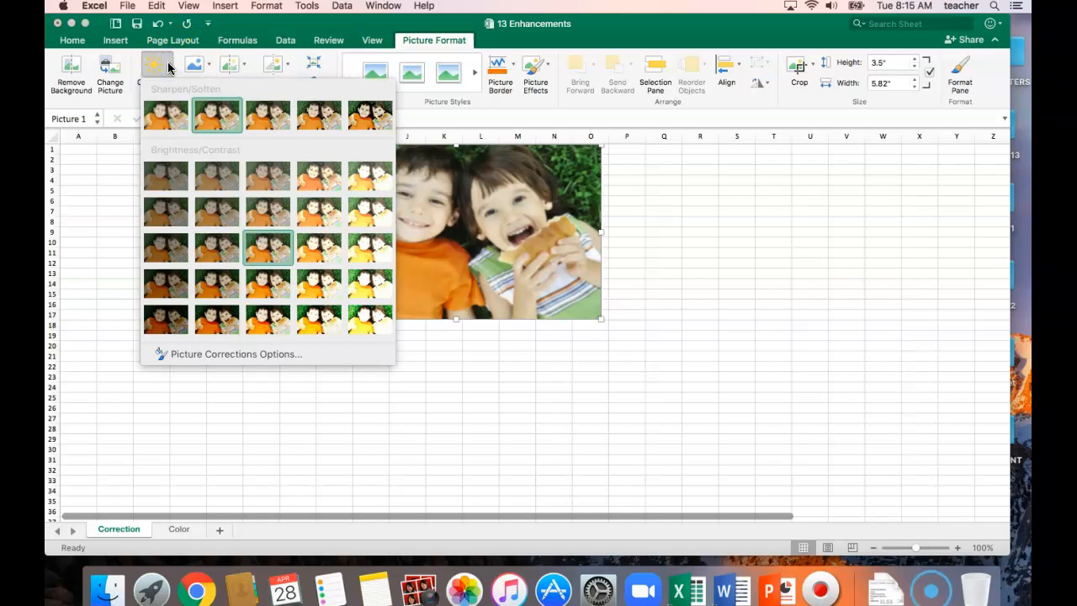
left_click(366, 121)
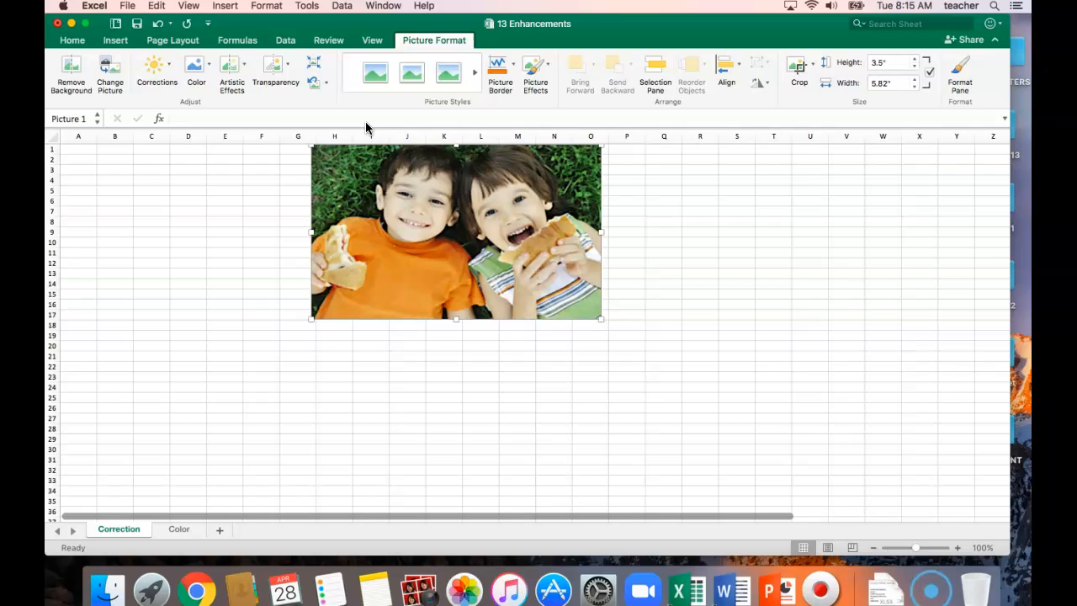
left_click(168, 66)
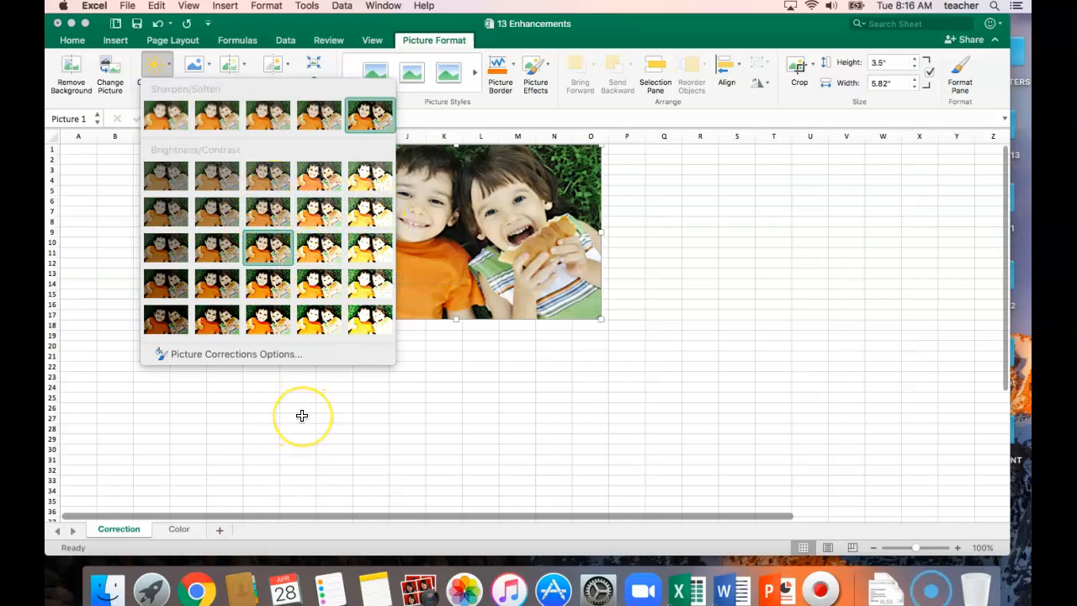
left_click(515, 254)
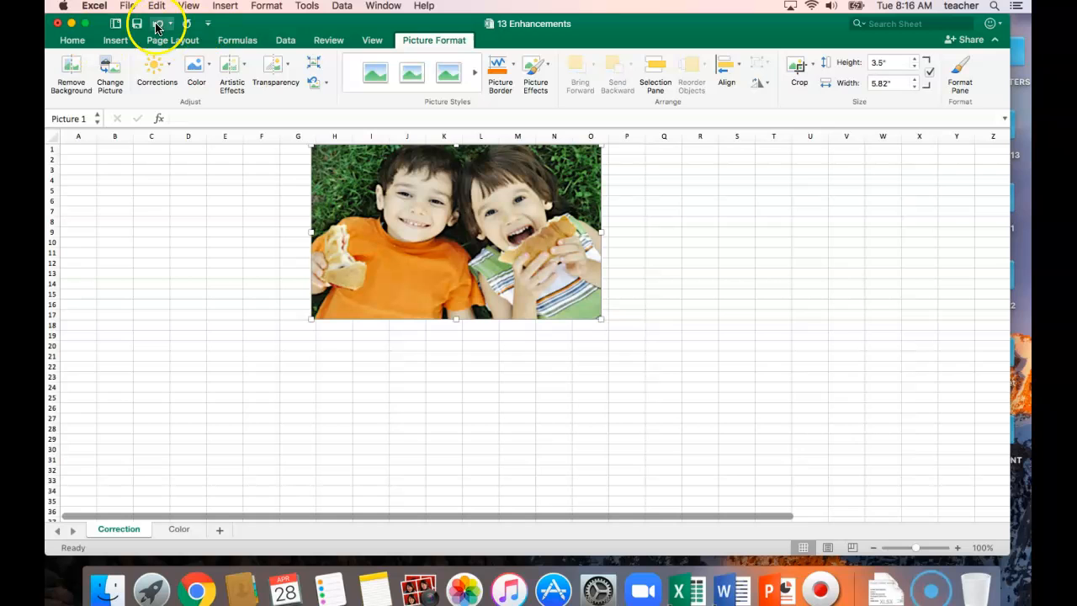
Save the workbook as a new file in CHAPTER 13, adding HOUR and the teacher's surname before "13 Enhancements" and SOLUTION after it
left_click(127, 6)
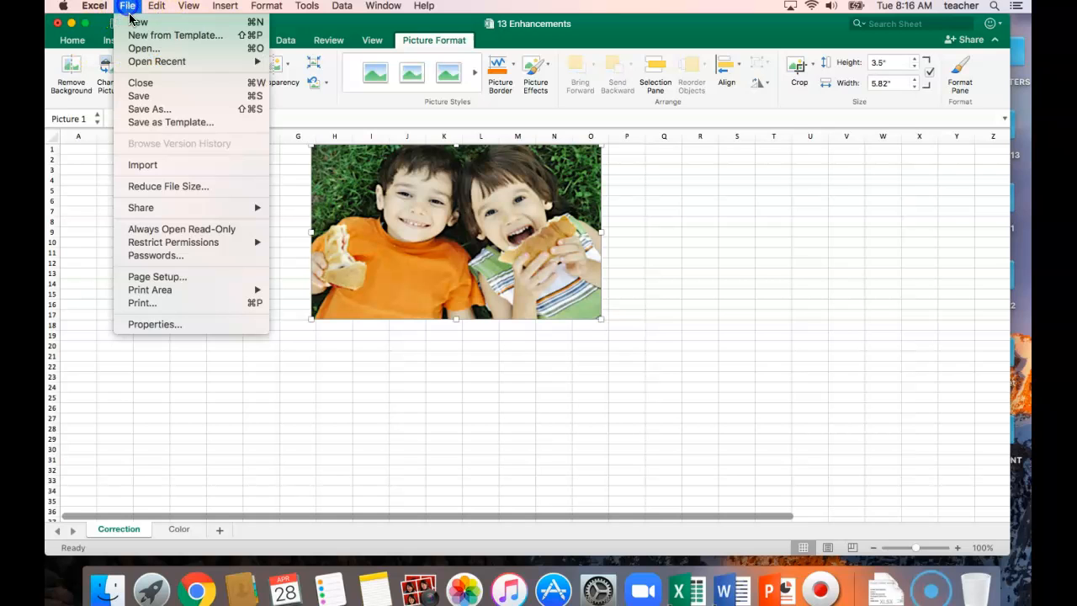
left_click(140, 112)
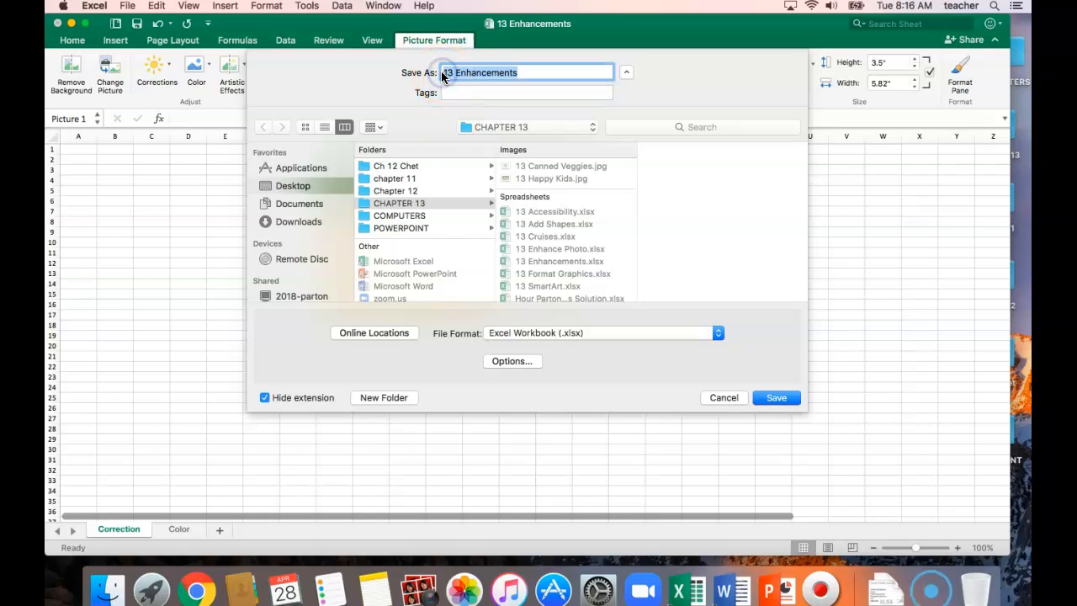
left_click(440, 71)
type("HOUR PARTON")
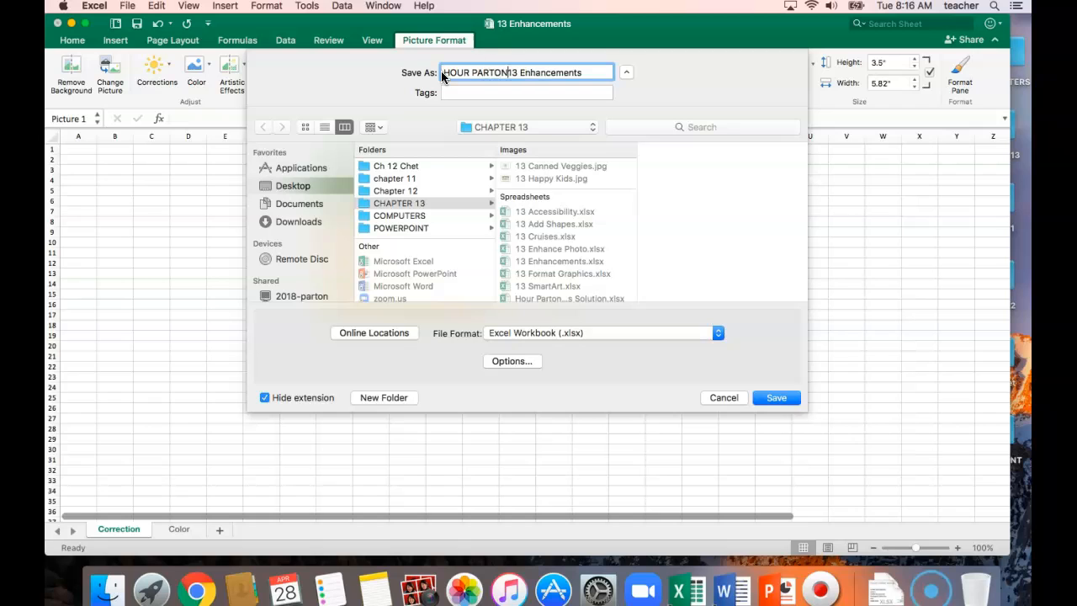
left_click(592, 73)
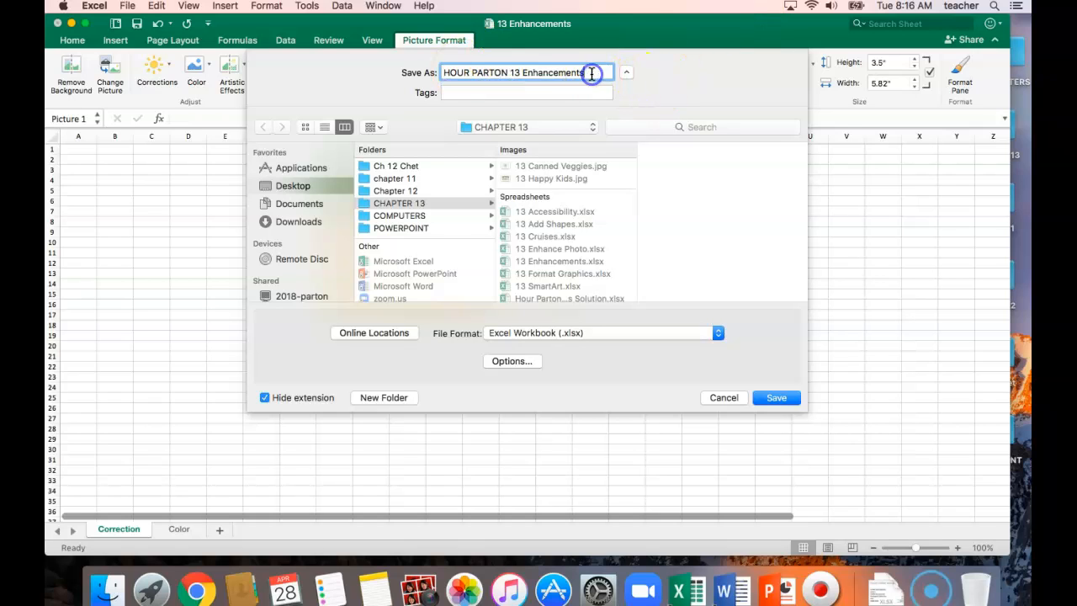
type("SOULUTION")
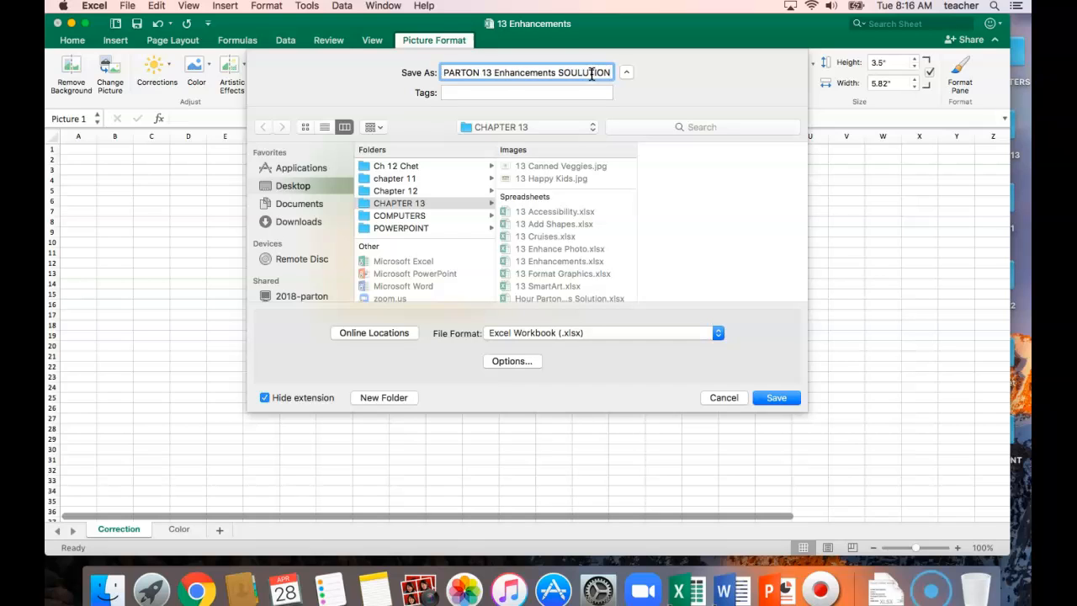
key("BackSpace")
key("BackSpace")
key("BackSpace")
key("BackSpace")
key("BackSpace")
key("BackSpace")
type("UTION")
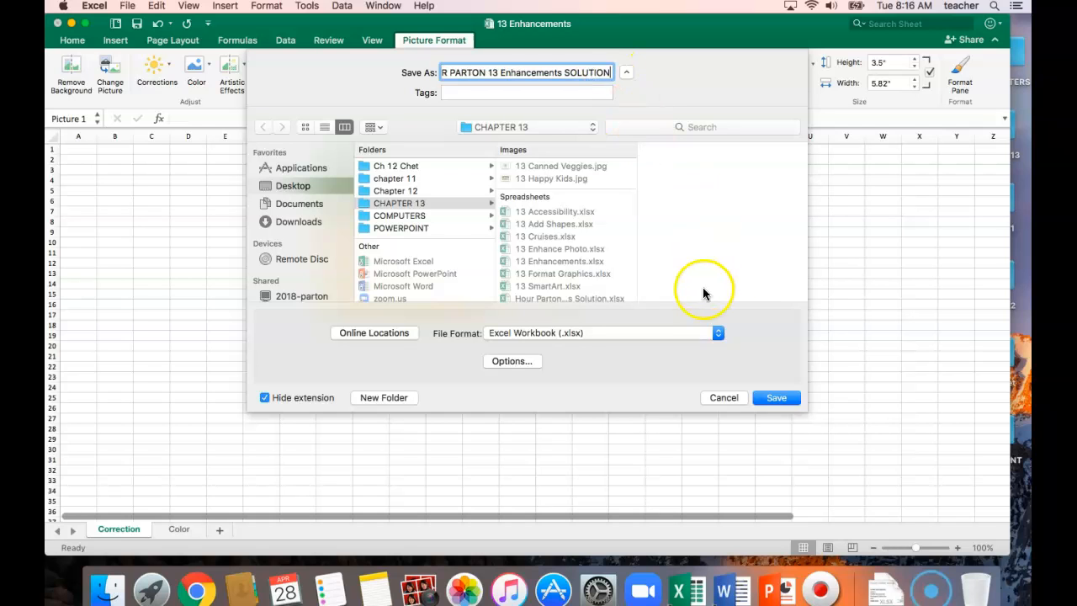
left_click(776, 397)
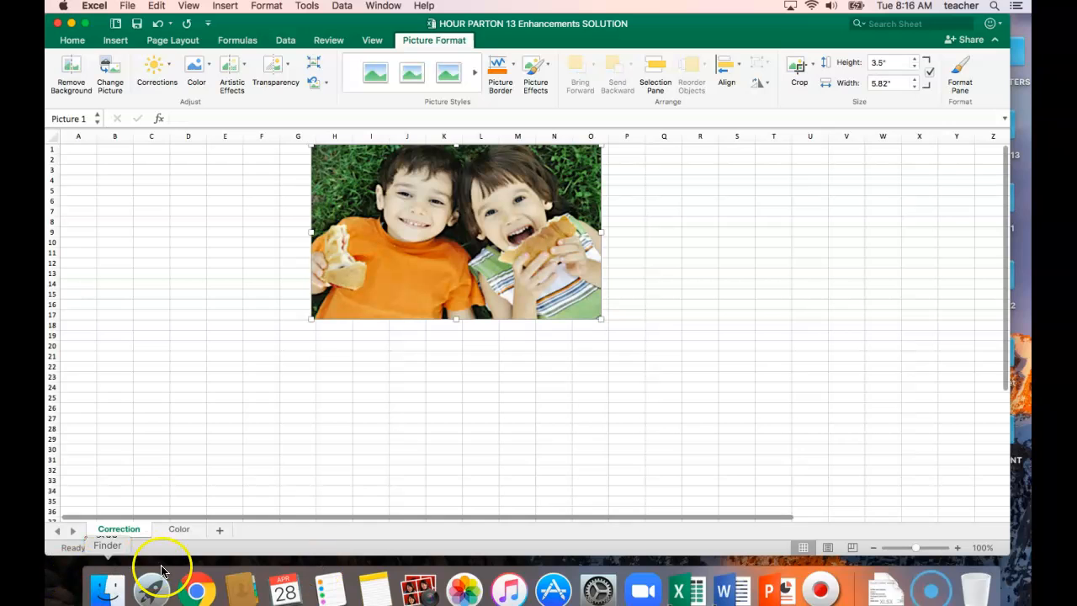
Switch to the Color sheet, select the picture of the child's plate of food, and review its color presets
left_click(177, 529)
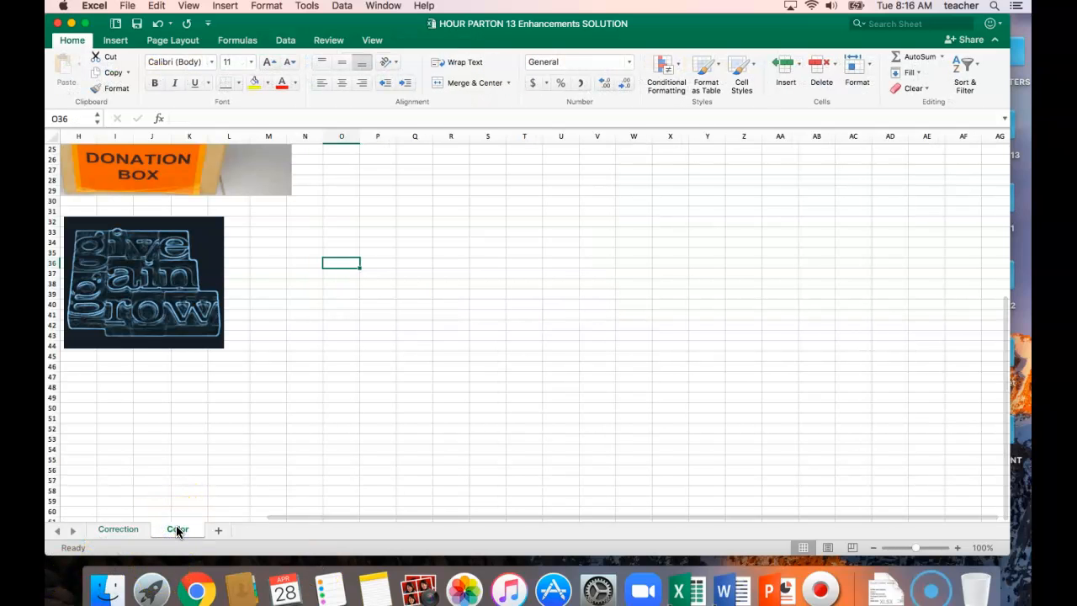
scroll(543, 333, "down", 5)
scroll(543, 333, "up", 10)
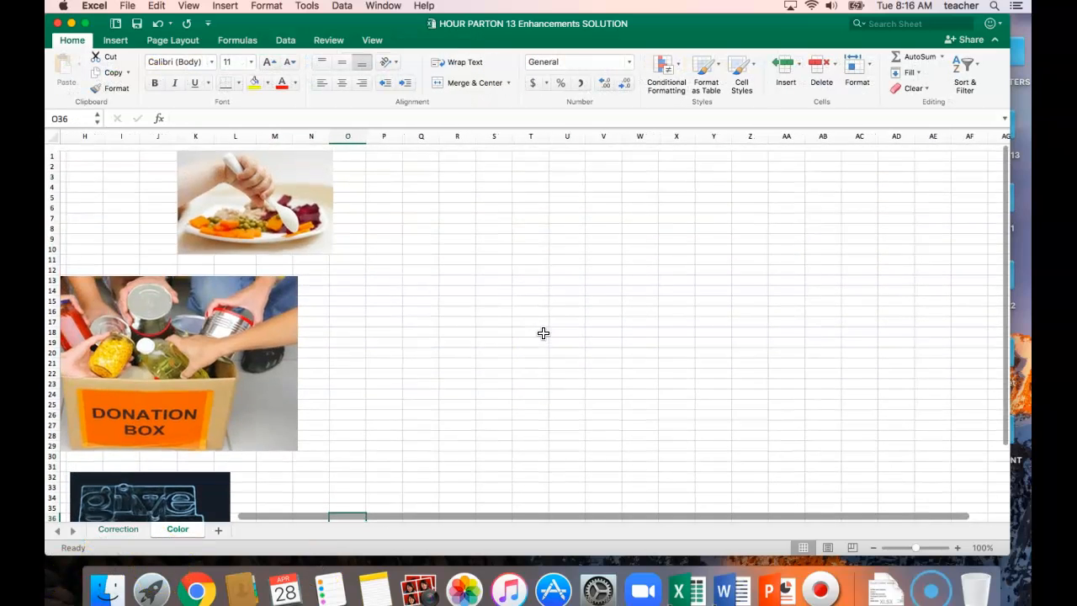
left_click(230, 184)
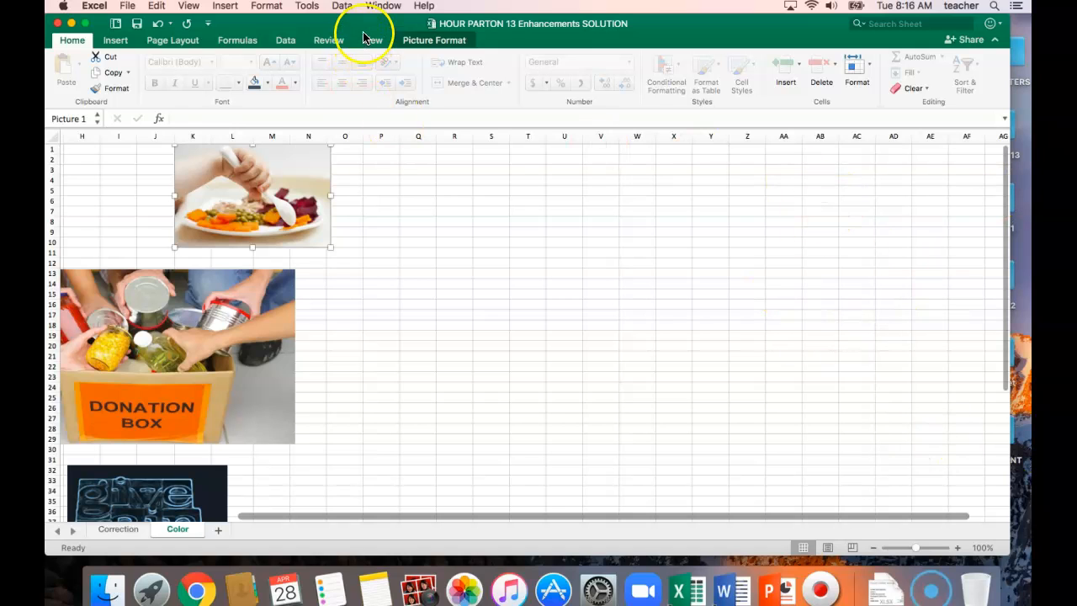
left_click(437, 42)
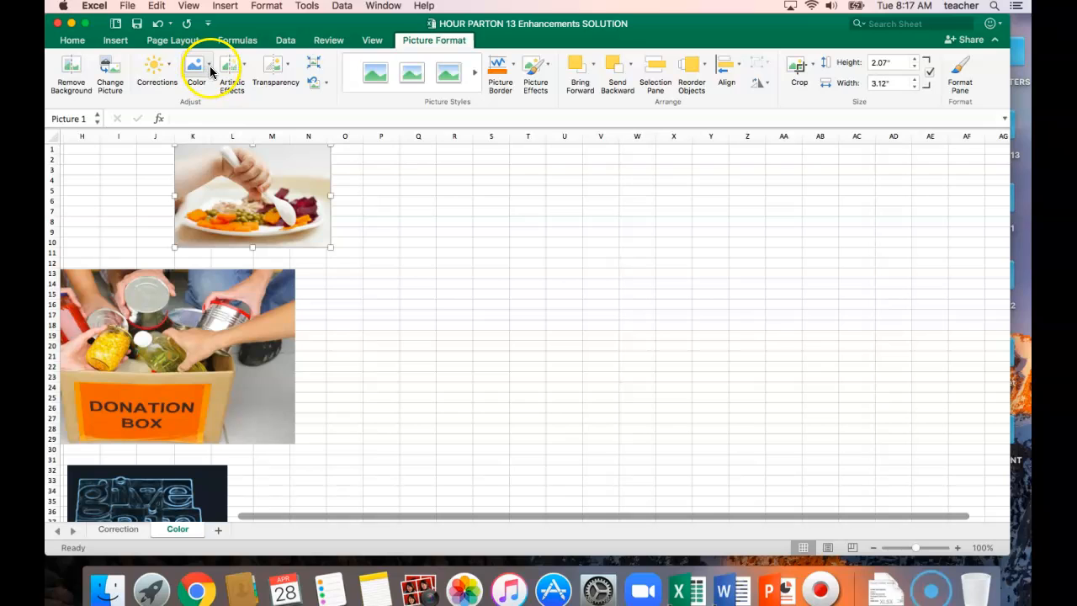
left_click(210, 71)
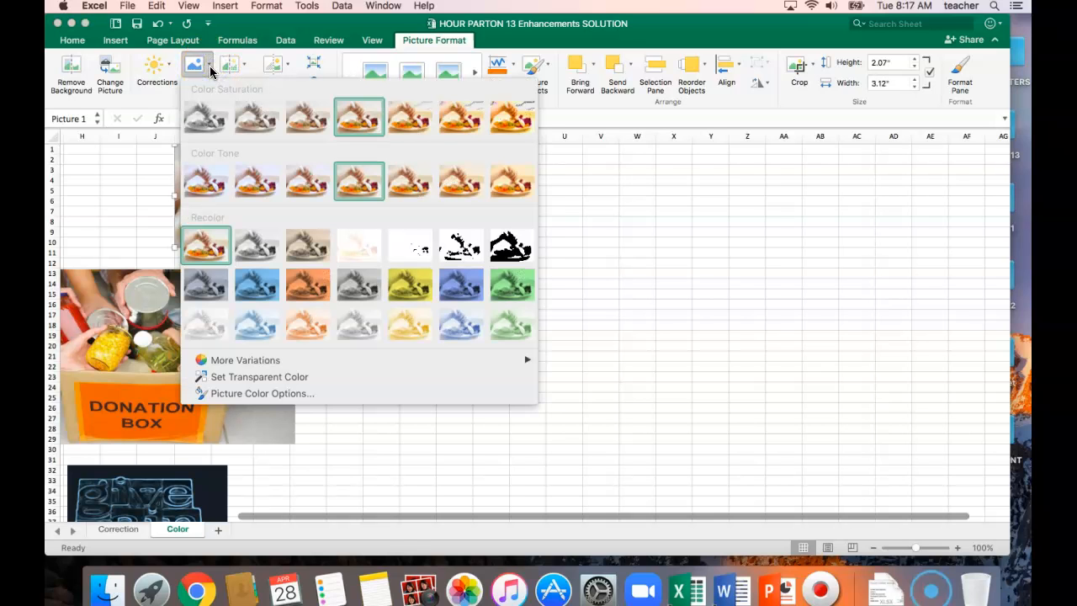
left_click(308, 515)
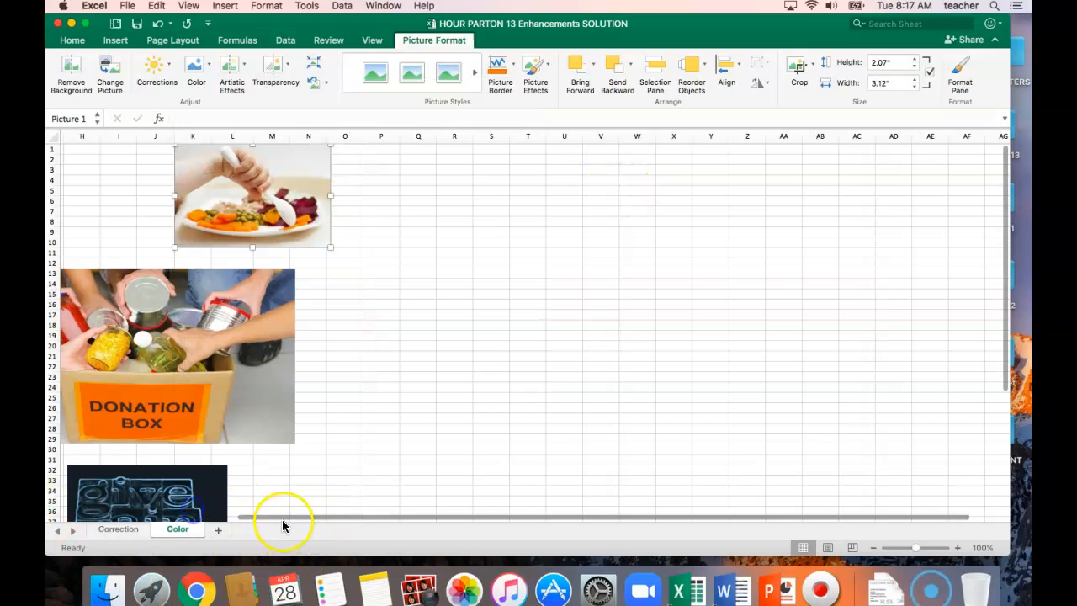
scroll(278, 517, "left", 5)
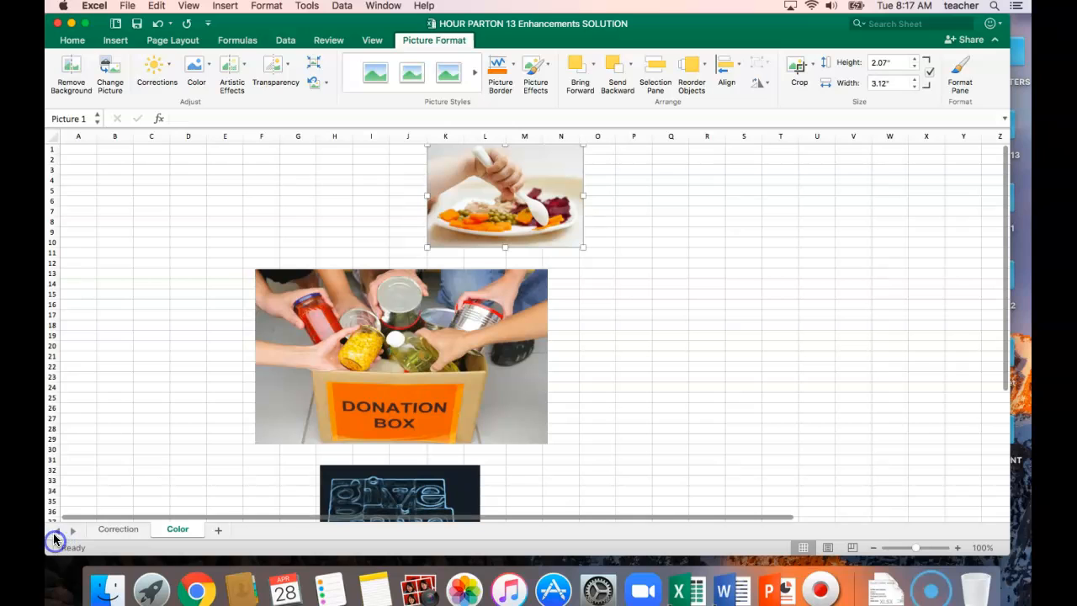
Try a blue recolor preset on the picture of the plate of food and replace it with the Sepia preset
left_click(210, 71)
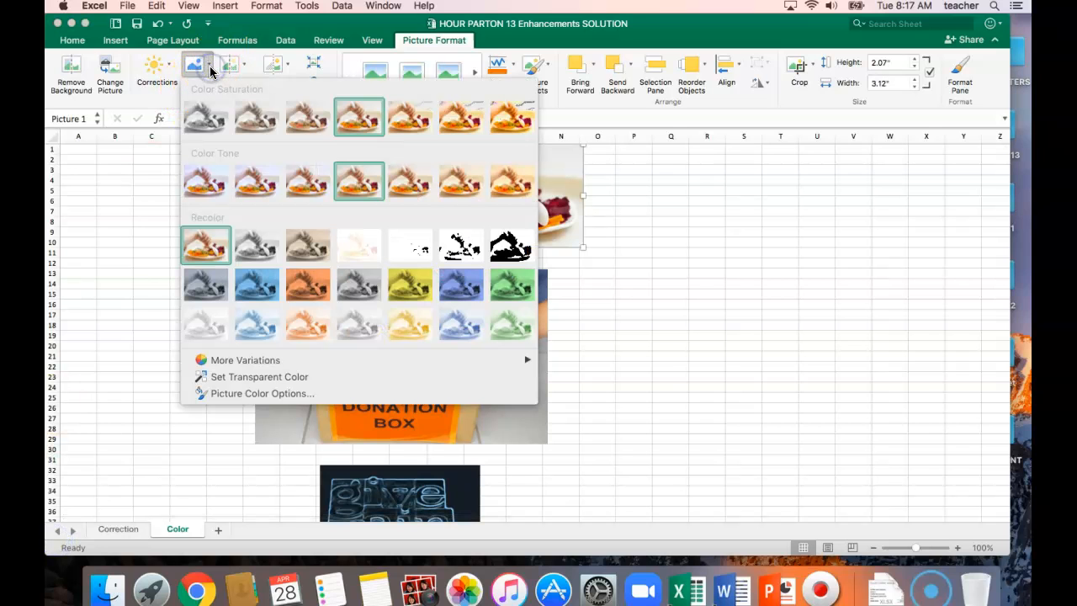
left_click(452, 291)
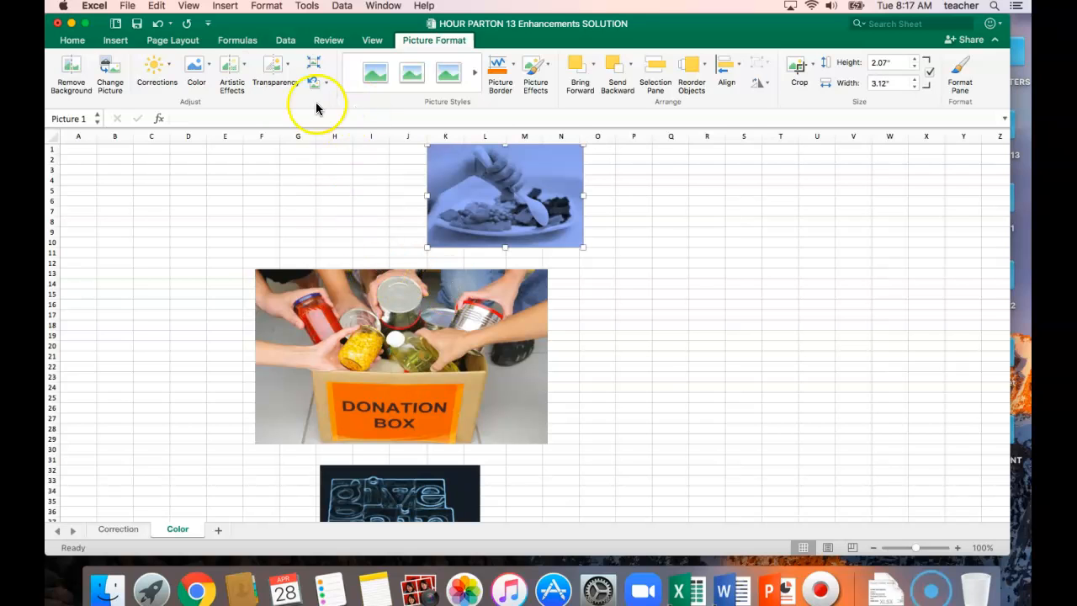
left_click(206, 70)
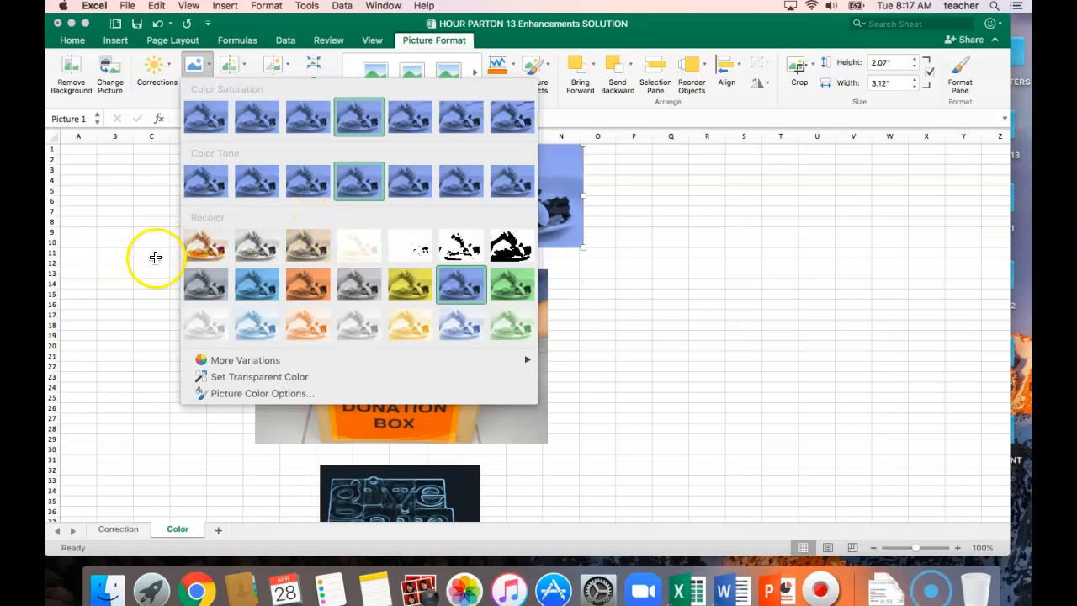
left_click(303, 246)
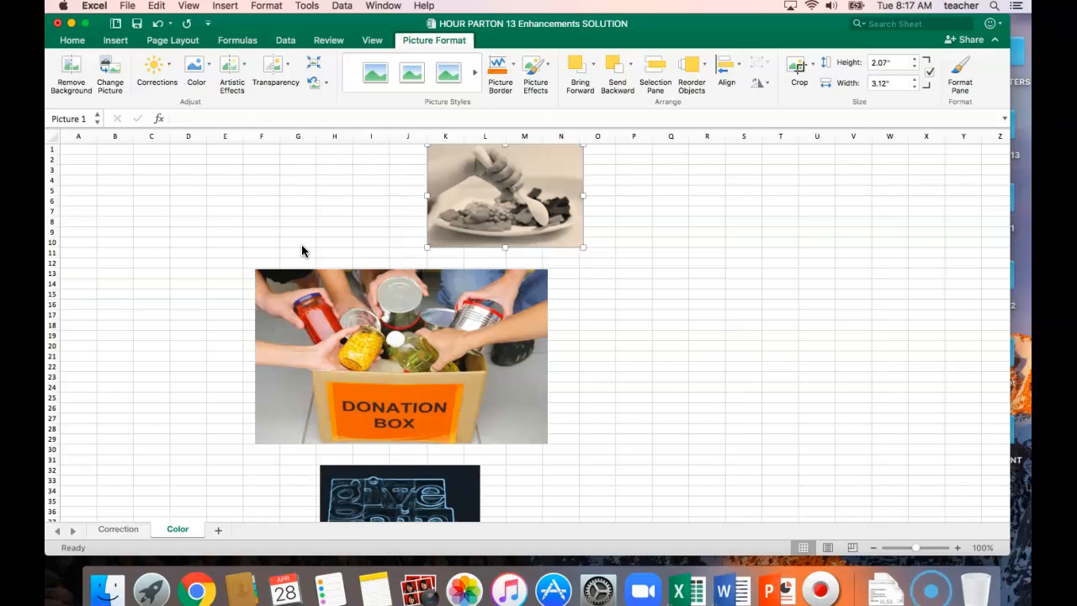
Set the sharpness of the plate of food picture to 33% through its picture formatting options and save the workbook
left_click(211, 67)
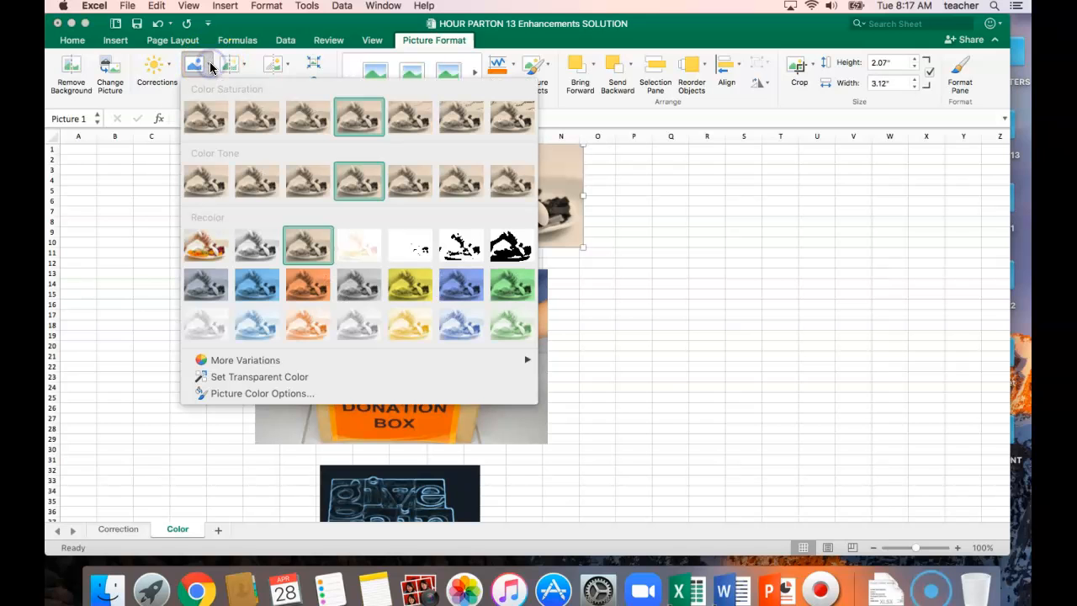
left_click(268, 394)
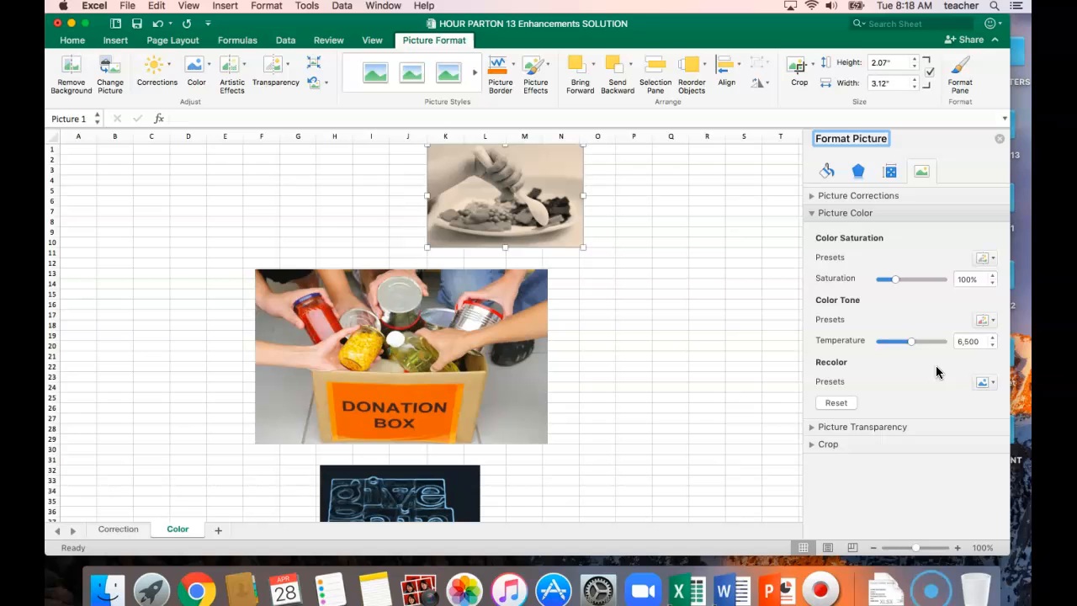
left_click(813, 196)
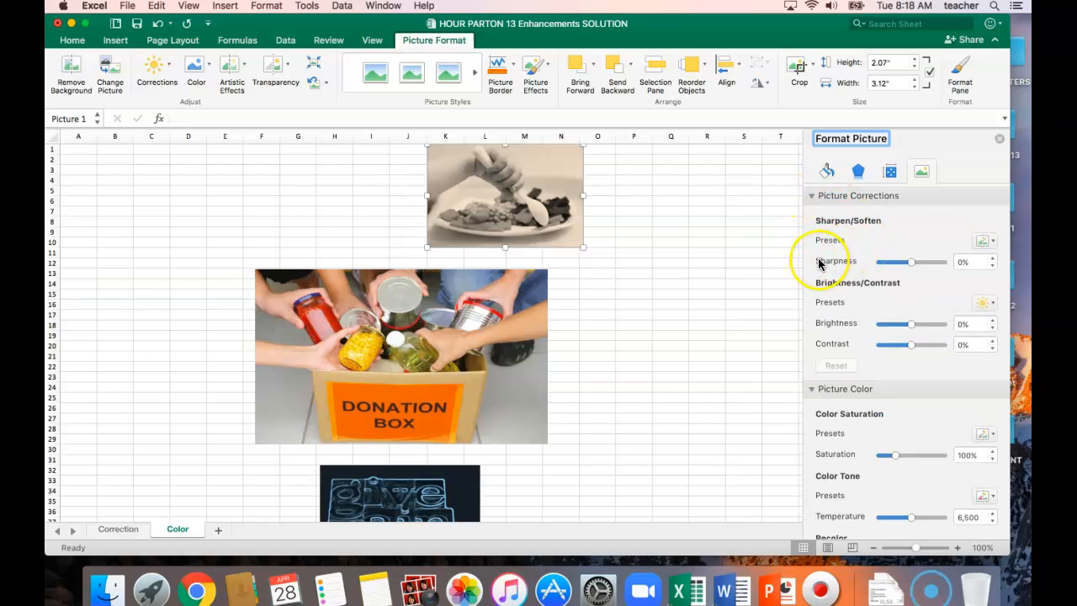
left_click(916, 266)
left_click_drag(915, 266, 924, 266)
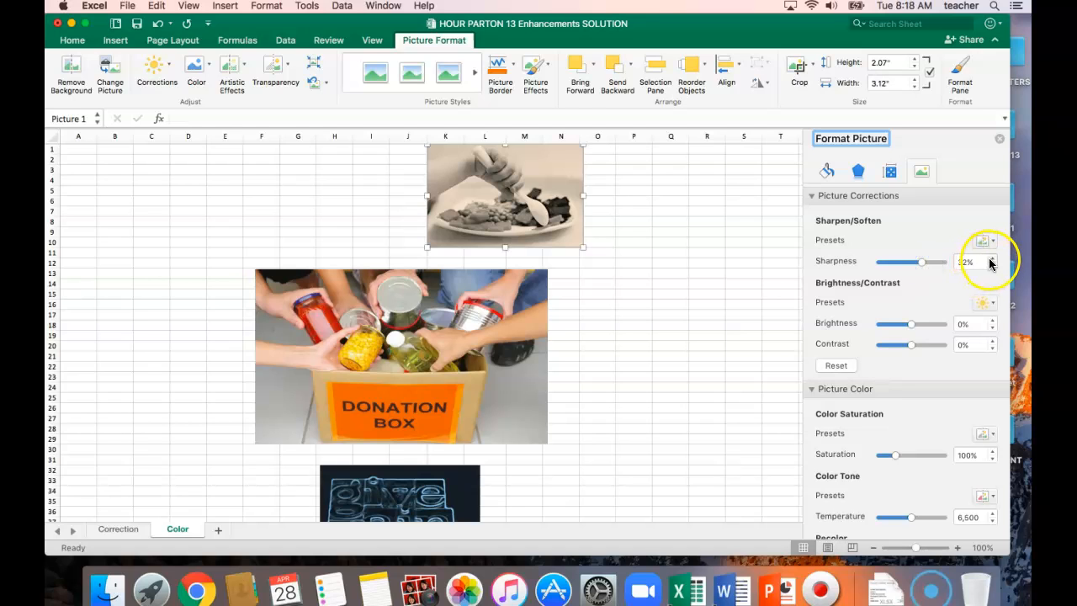
left_click(994, 263)
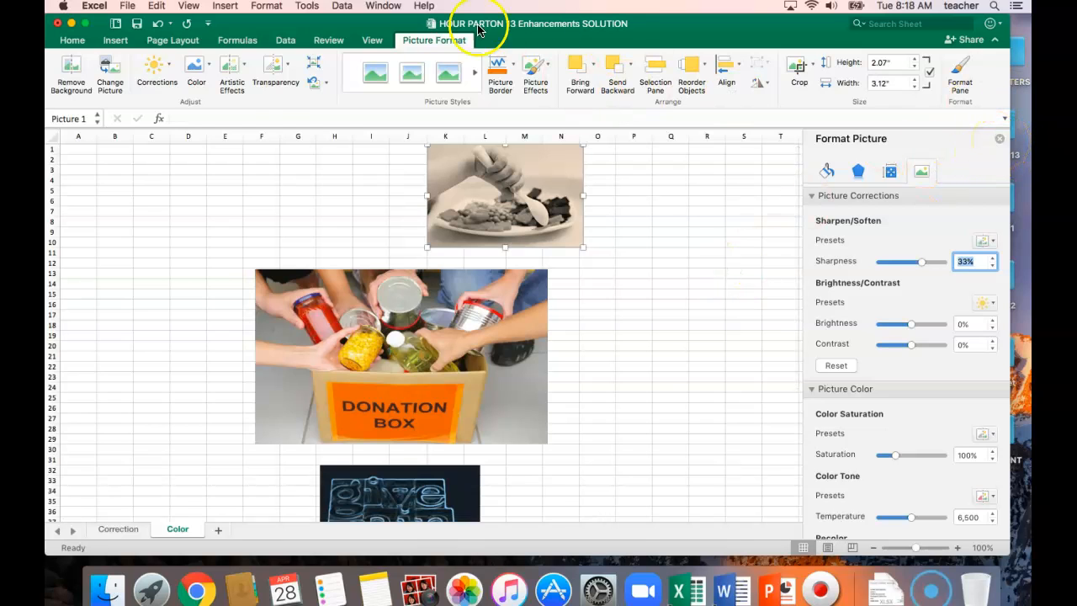
left_click(138, 23)
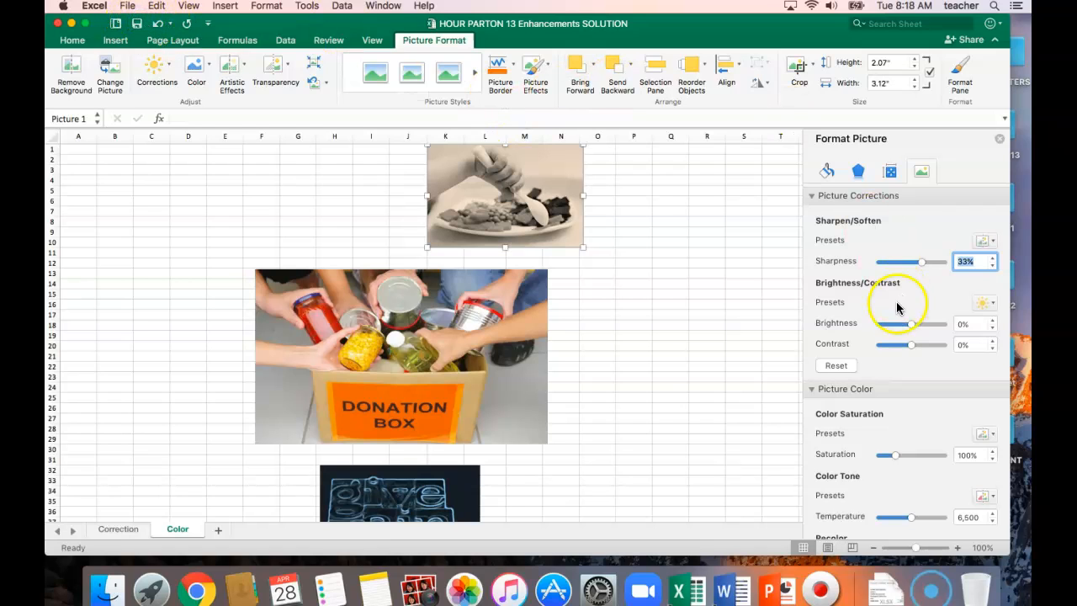
left_click(999, 138)
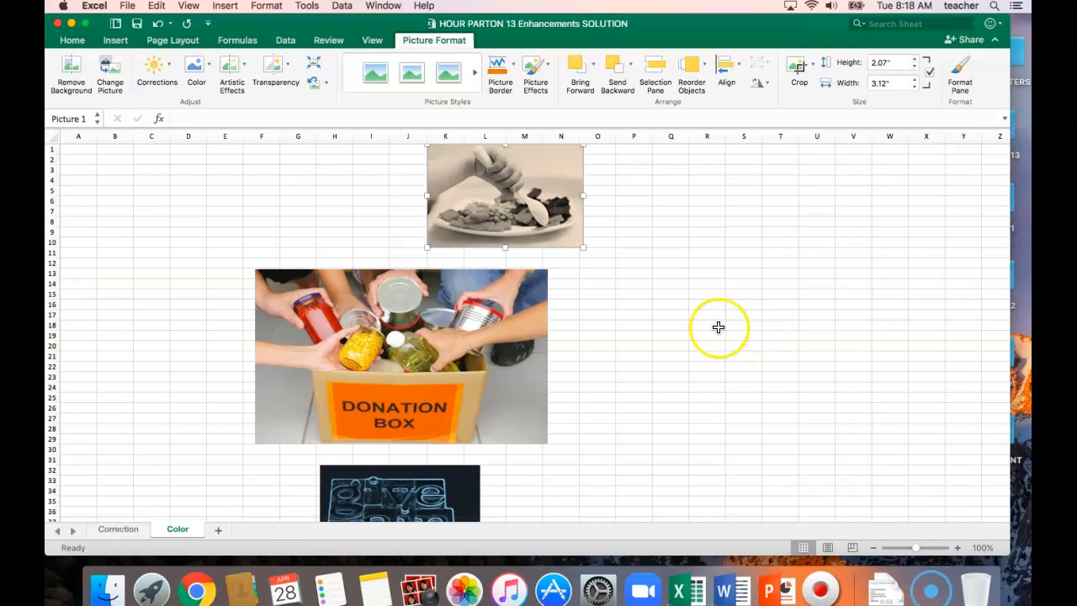
Try the Glass artistic effect on the donation box picture and replace it with the colored pencil-stroke effect
left_click(438, 360)
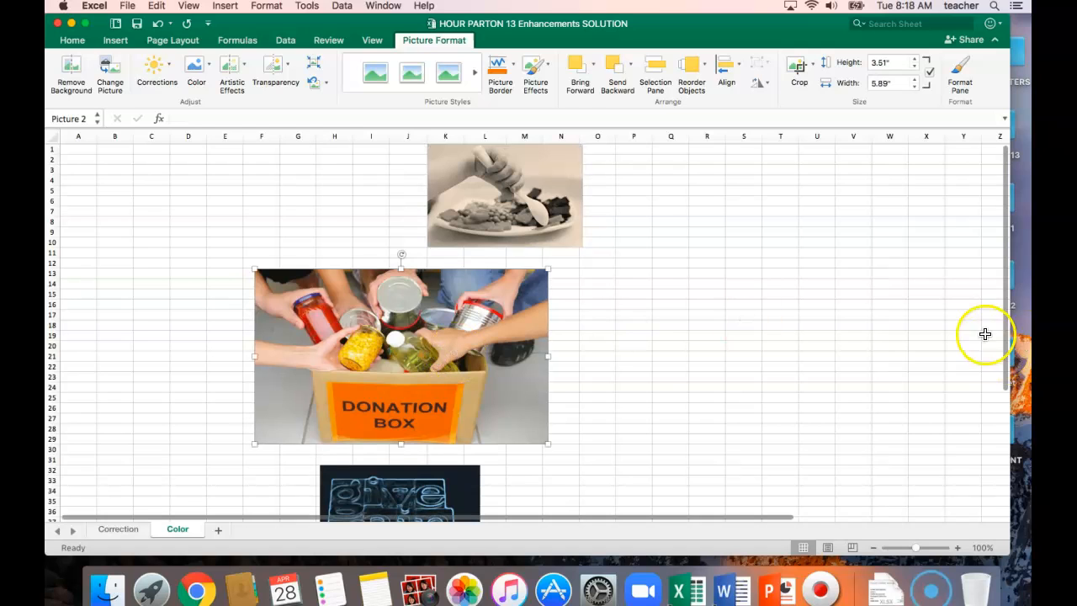
left_click_drag(1006, 274, 1011, 306)
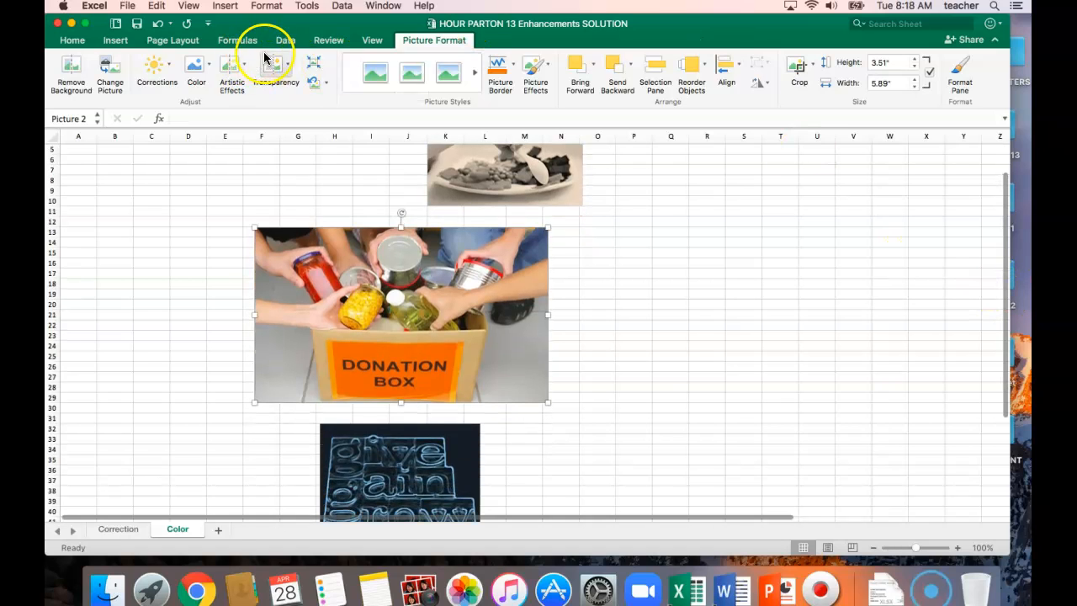
left_click(241, 68)
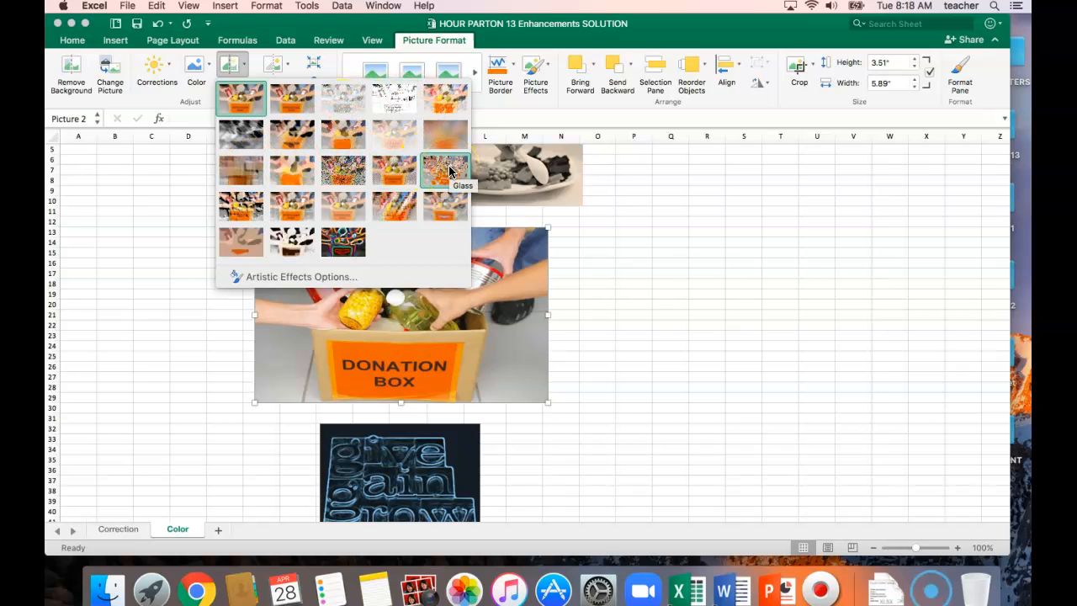
left_click(449, 165)
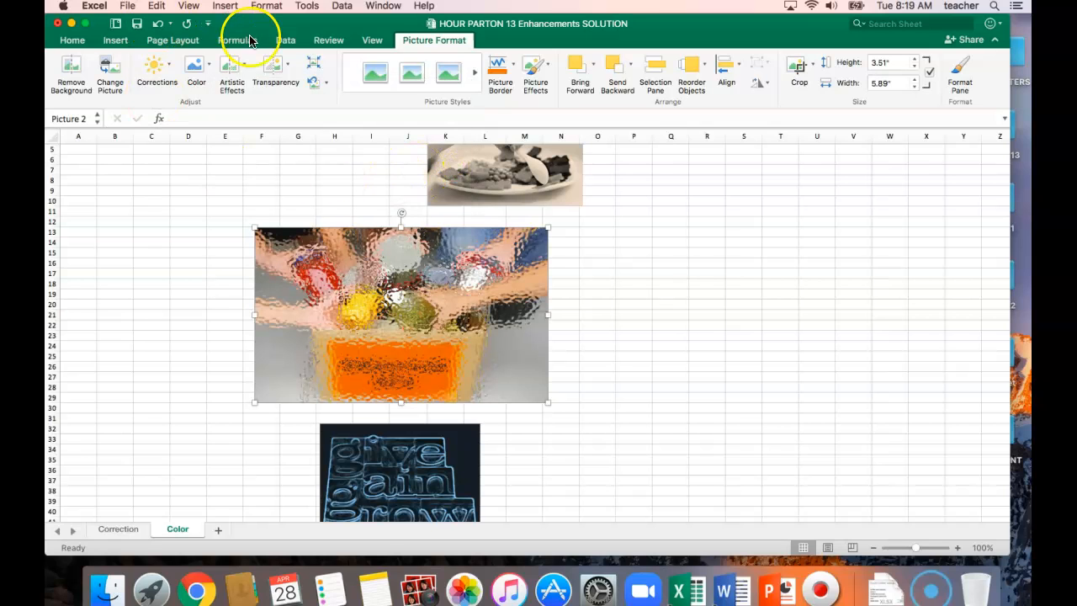
left_click(244, 69)
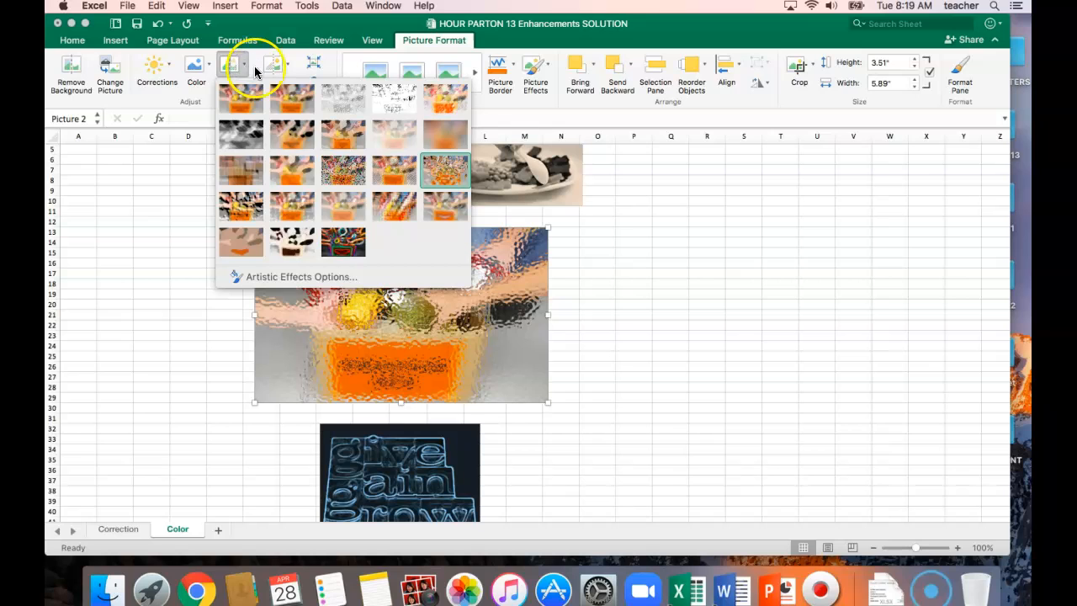
left_click(461, 99)
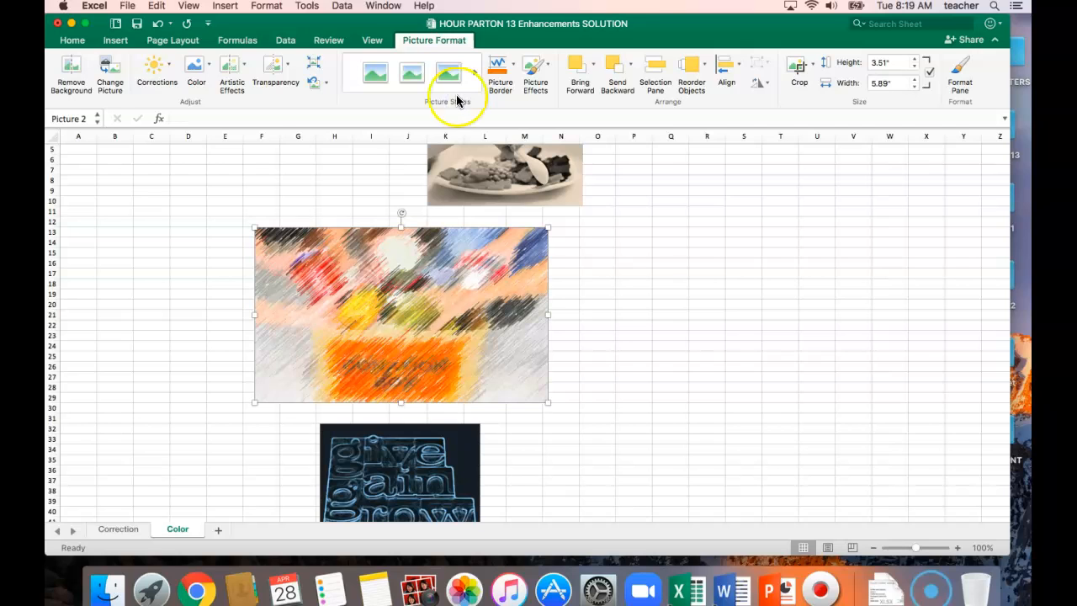
Set the donation box picture's artistic effect to pencil size 28 and 51% transparency, and save the workbook
left_click(230, 66)
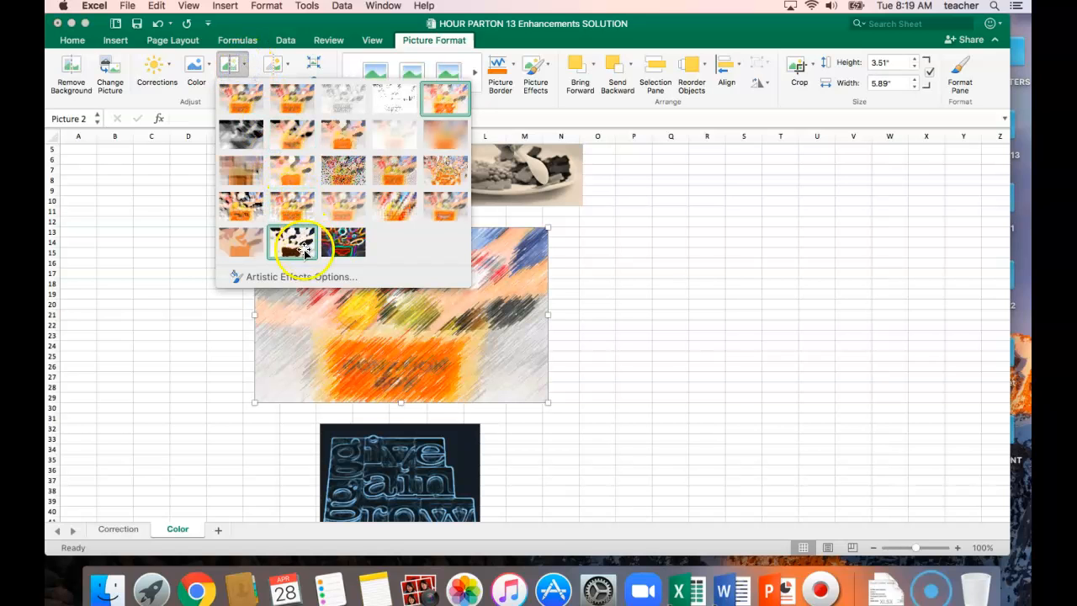
left_click(297, 276)
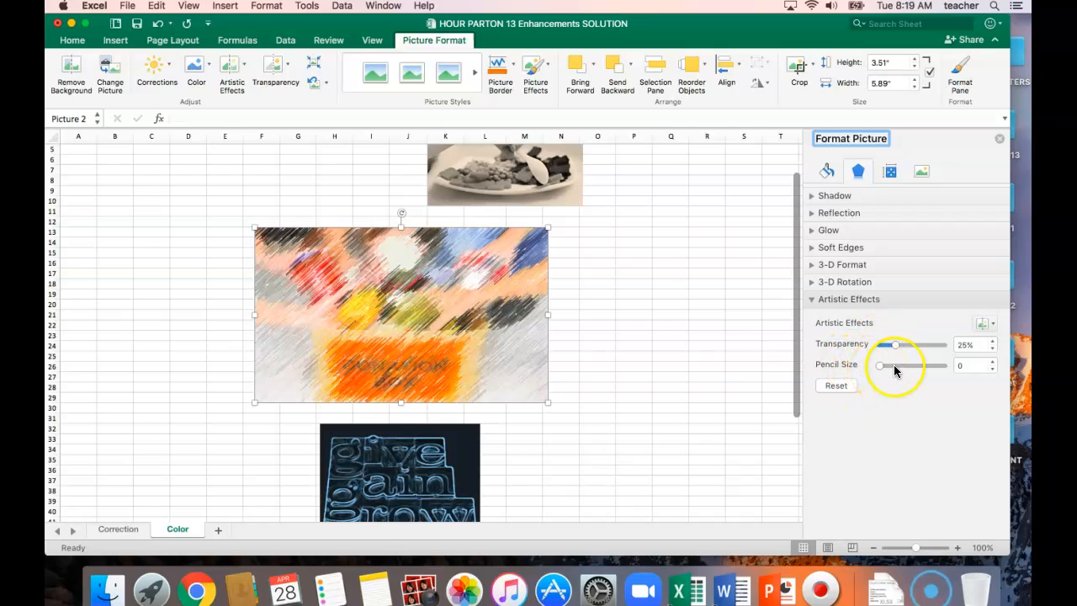
left_click_drag(879, 366, 899, 367)
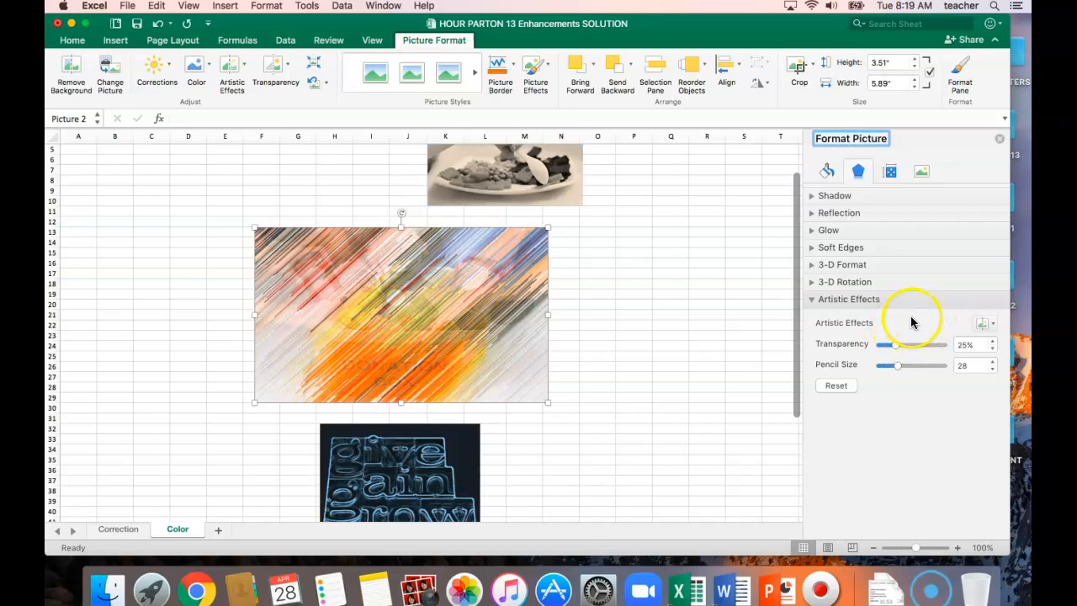
left_click_drag(896, 345, 914, 348)
left_click(992, 352)
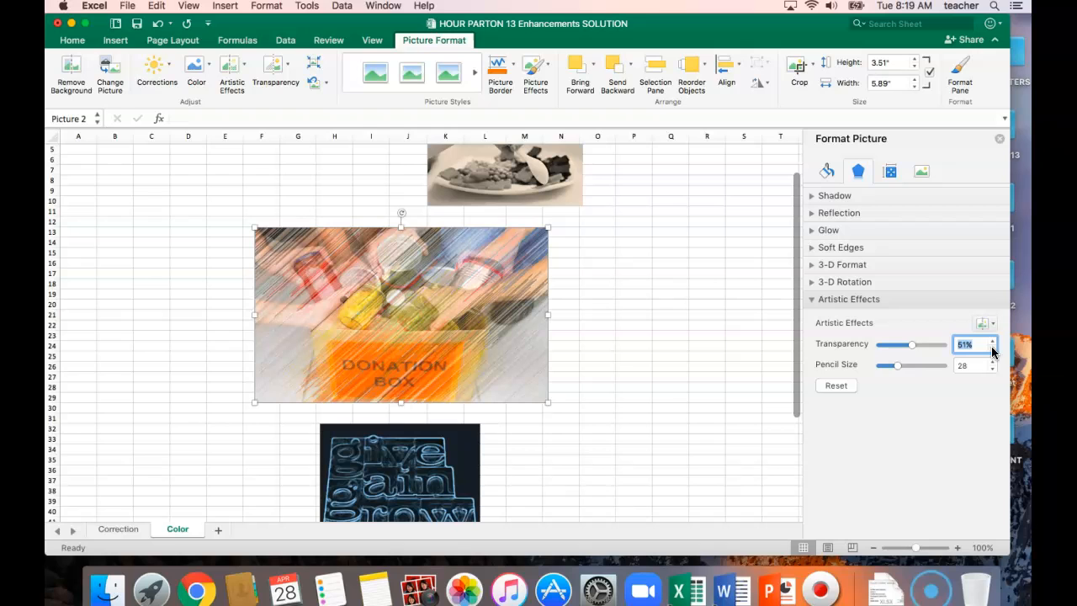
left_click(136, 24)
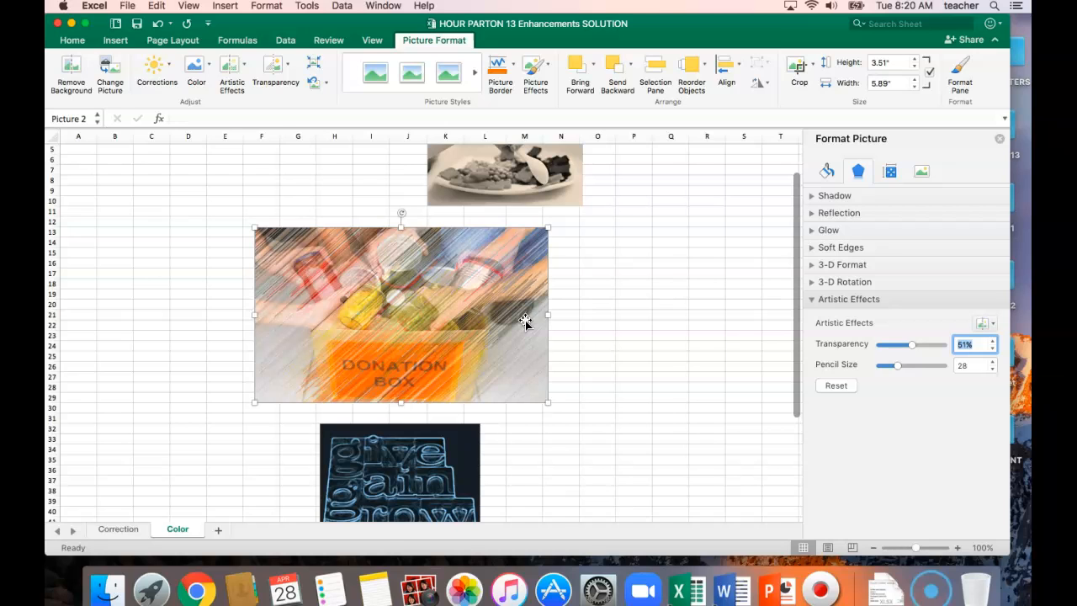
Apply the rectangular drop-shadow picture style to the donation box picture
left_click(330, 325)
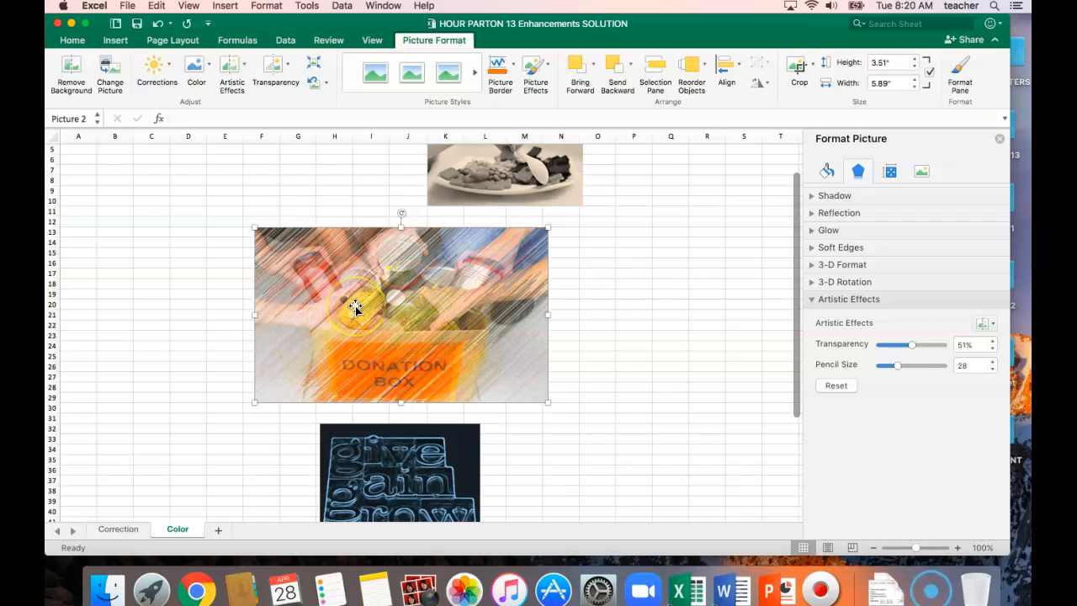
left_click(412, 97)
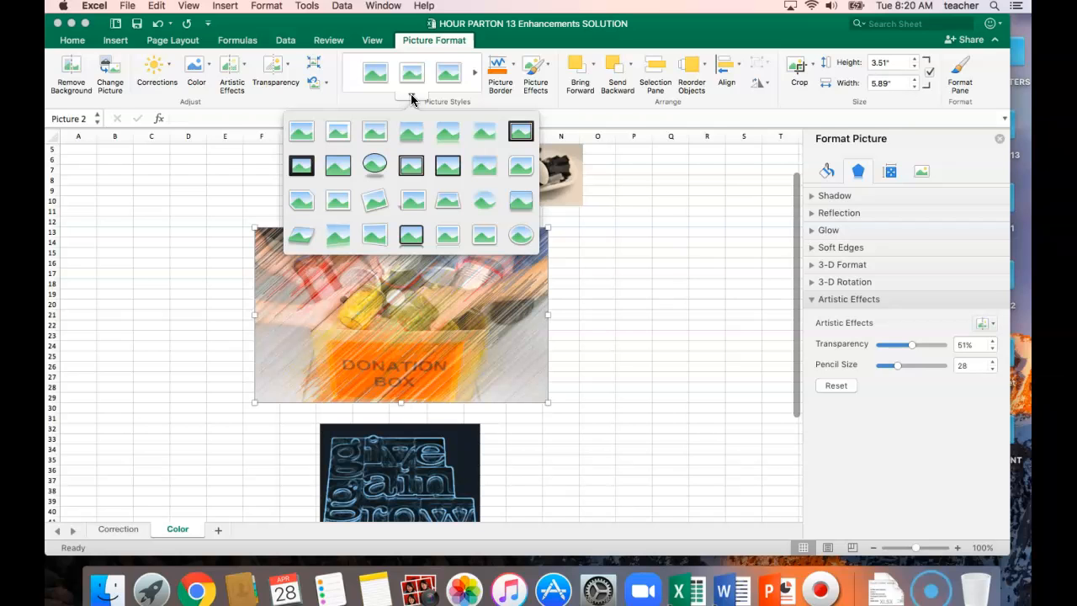
left_click(403, 143)
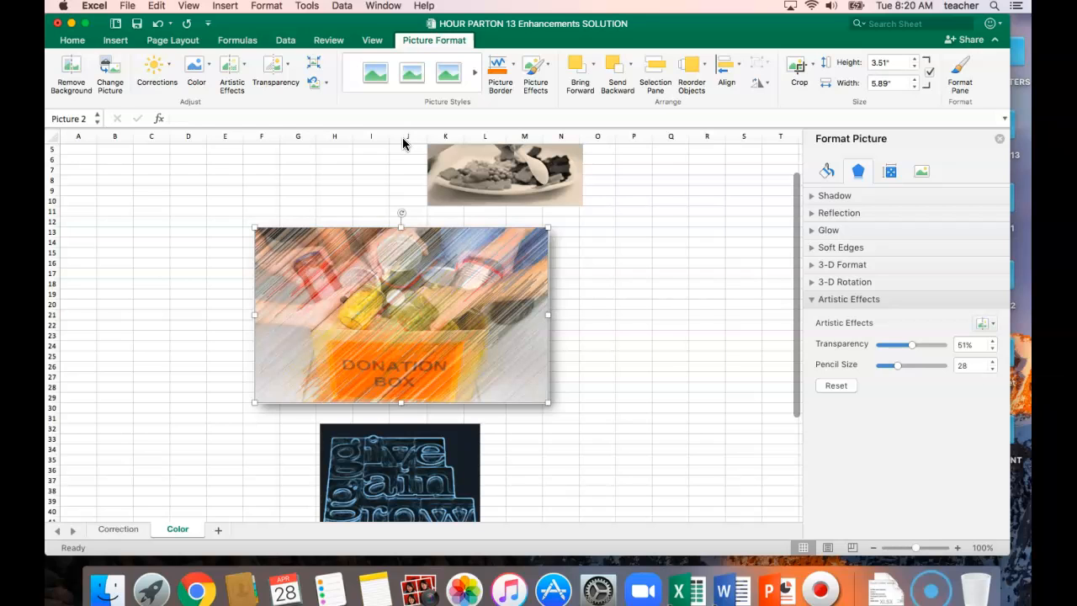
Give the donation box picture a border with a 3 pt line weight
left_click(513, 68)
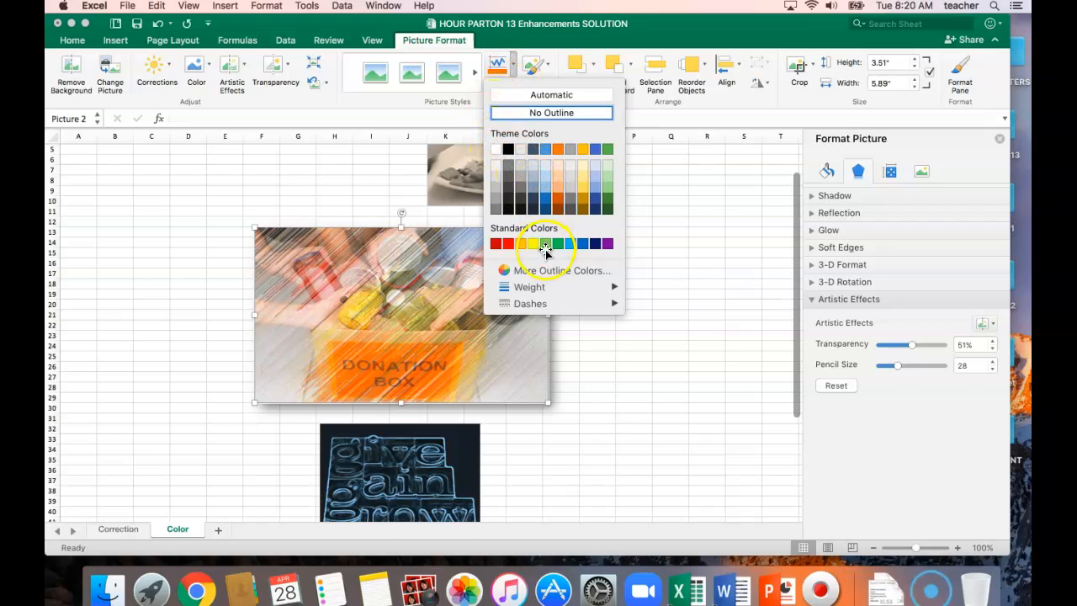
left_click(533, 290)
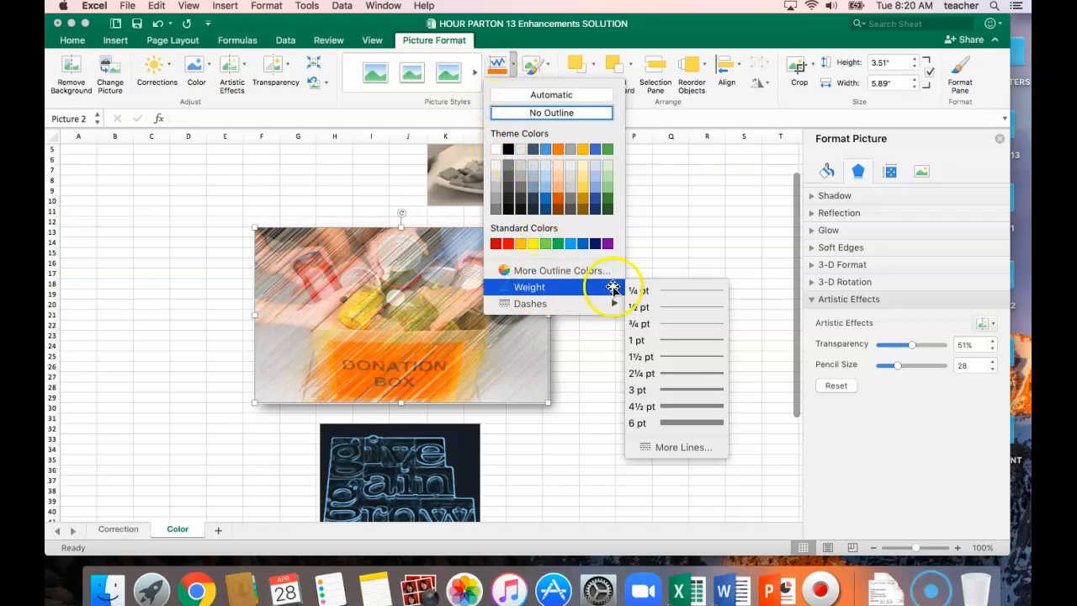
left_click(665, 391)
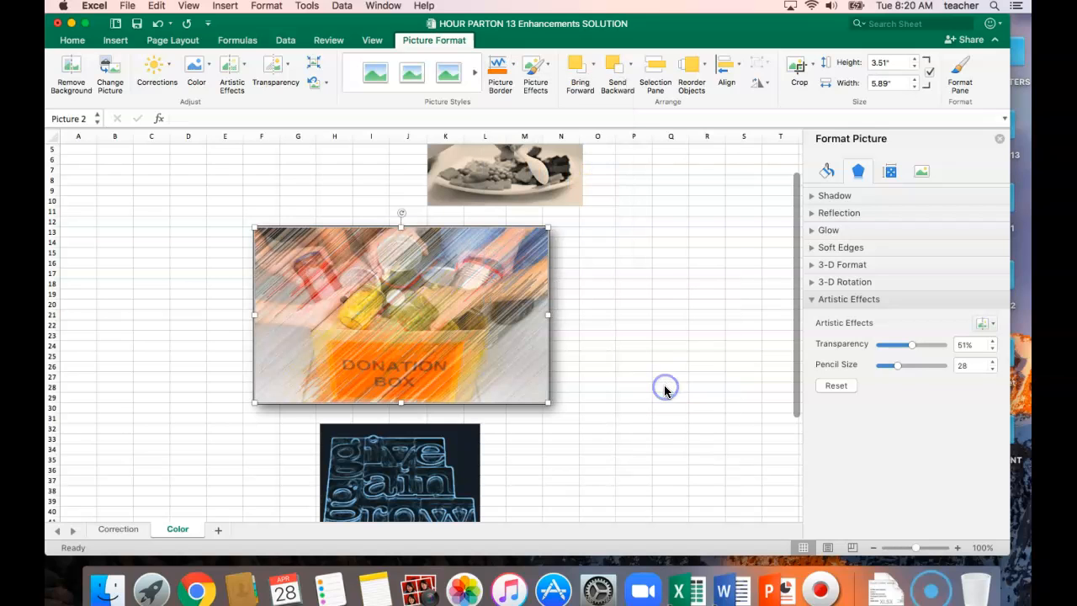
Reset the "give gain grow" picture's formatting and size to the original with the formatting pane closed, and save the workbook
left_click(589, 366)
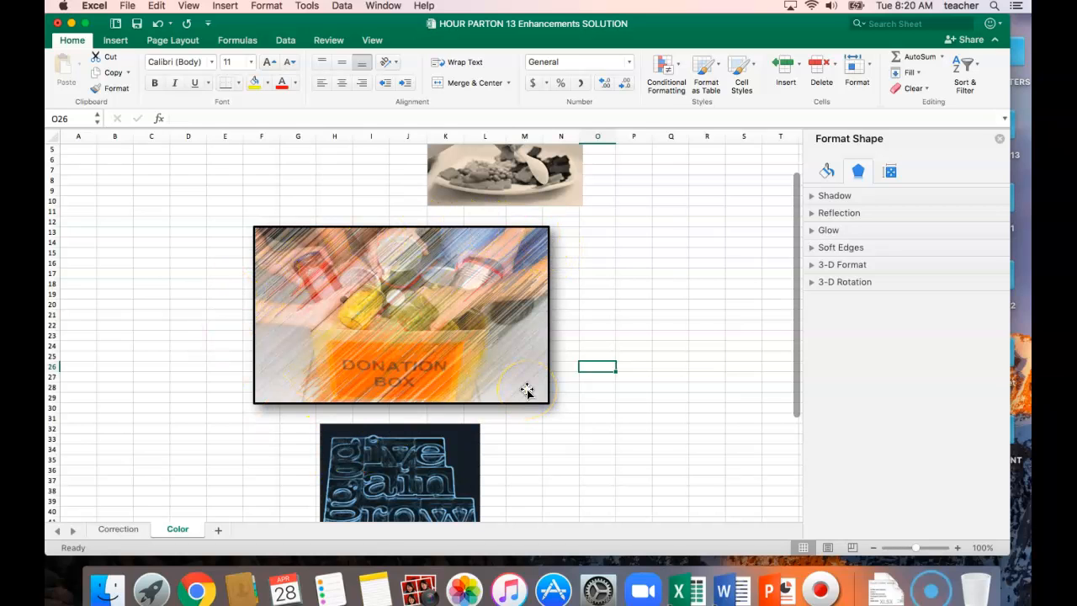
left_click(424, 459)
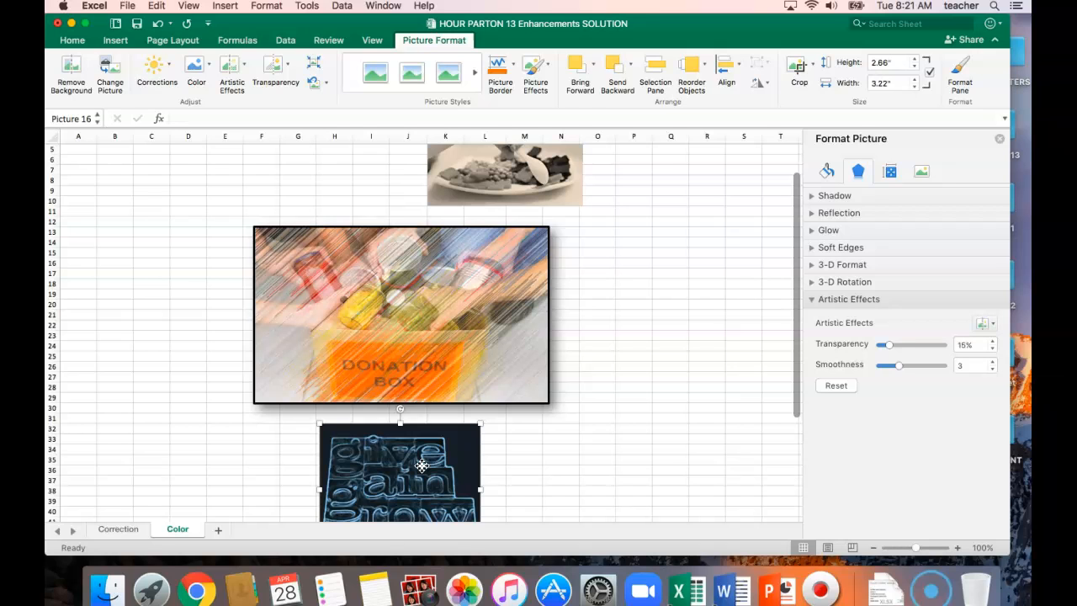
left_click(999, 140)
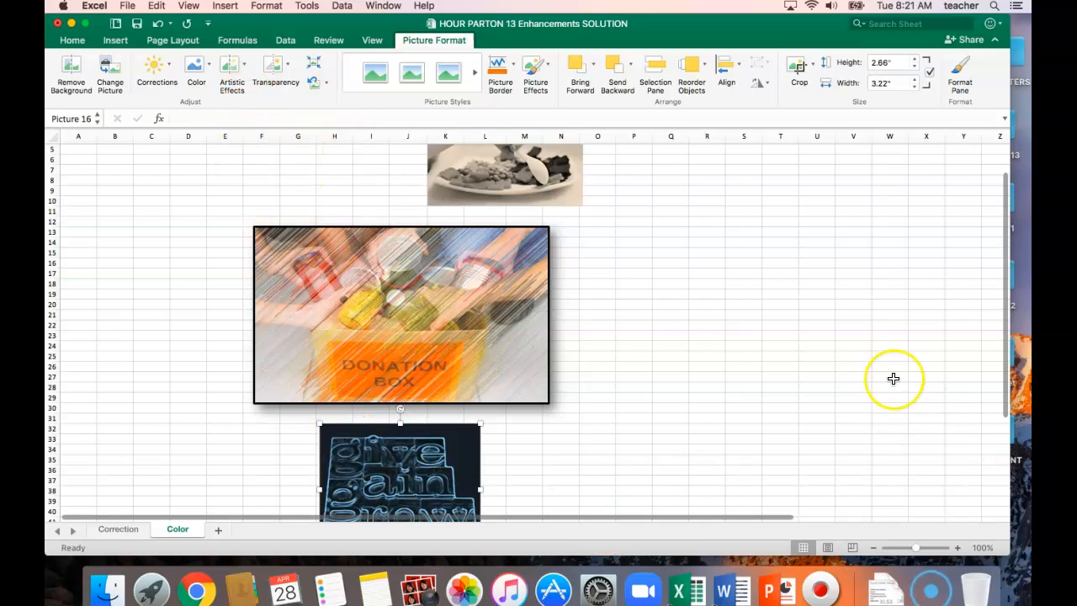
scroll(894, 379, "down", 4)
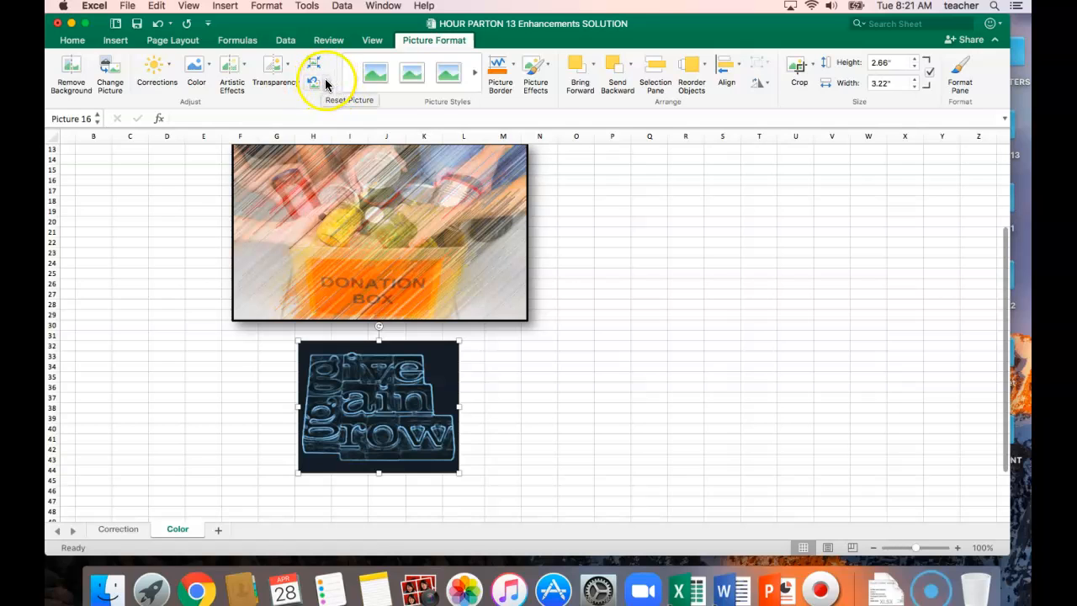
left_click(326, 84)
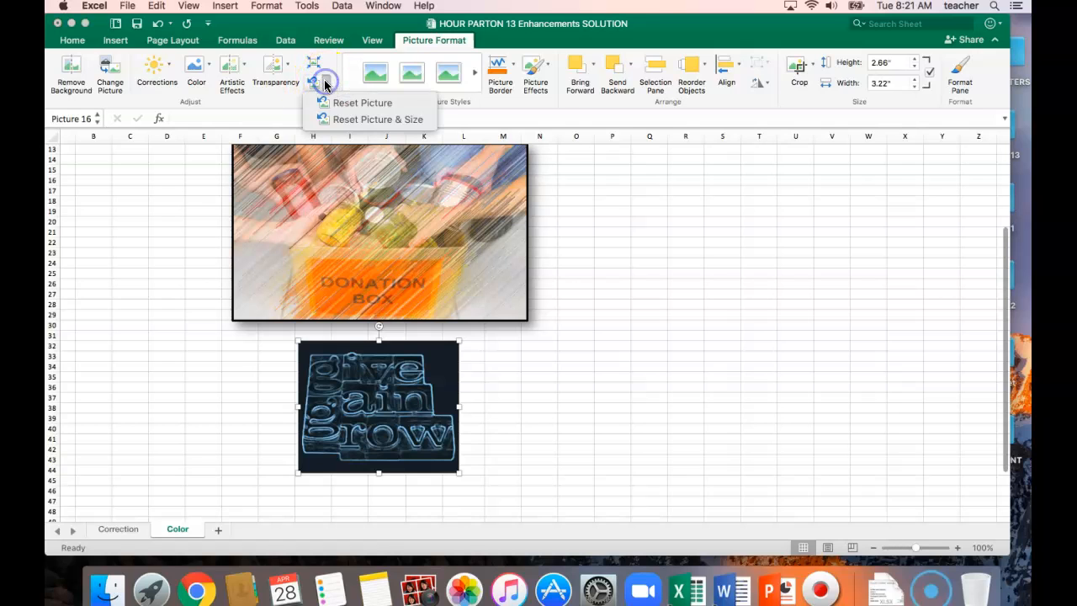
left_click(350, 123)
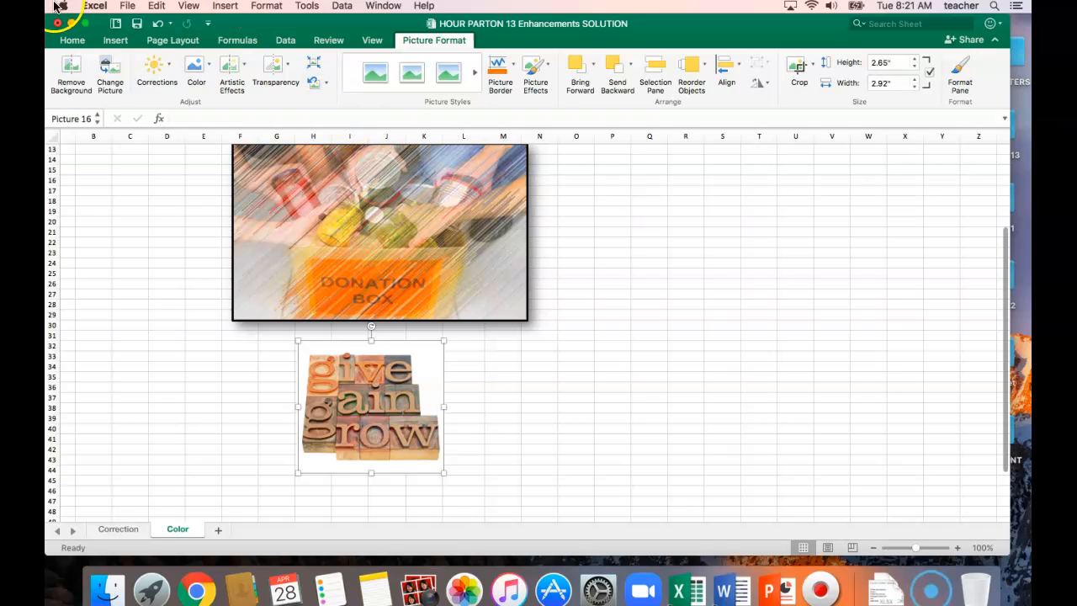
left_click(135, 27)
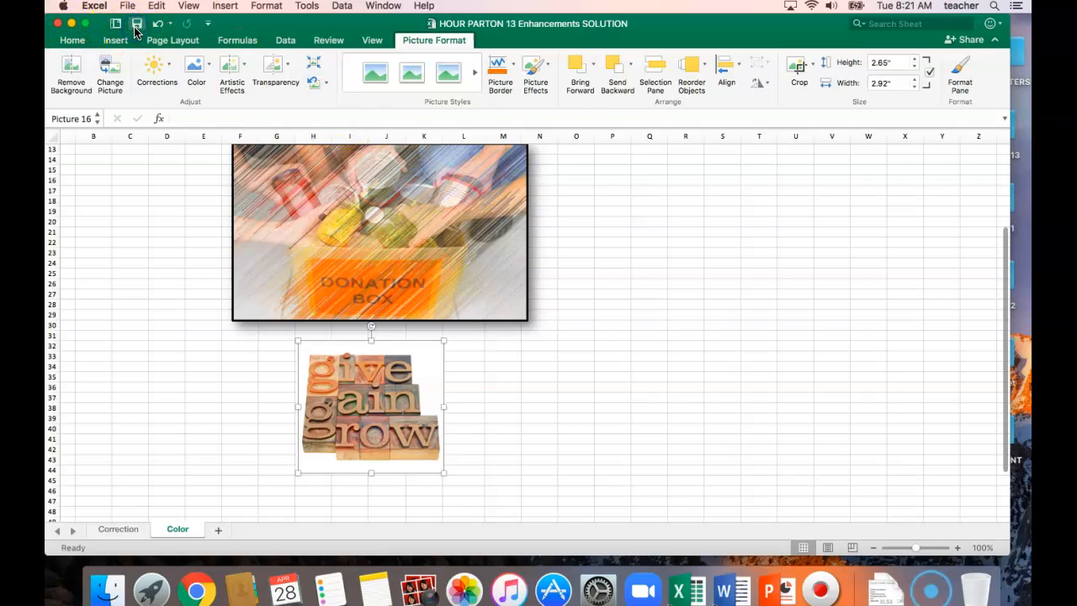